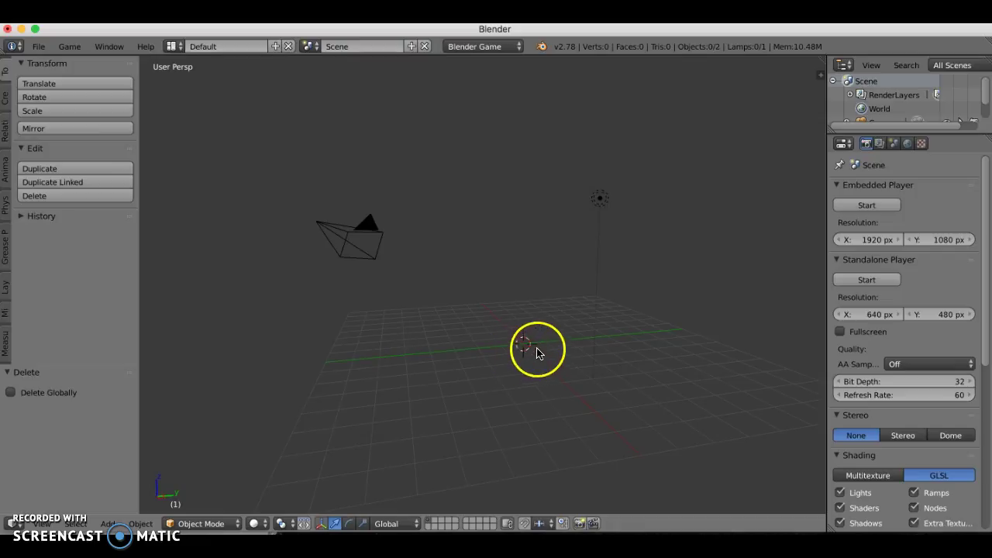
# - Add a cube mesh to the empty scene at the 3D cursor
pyautogui.hotkey('shift', 'a')
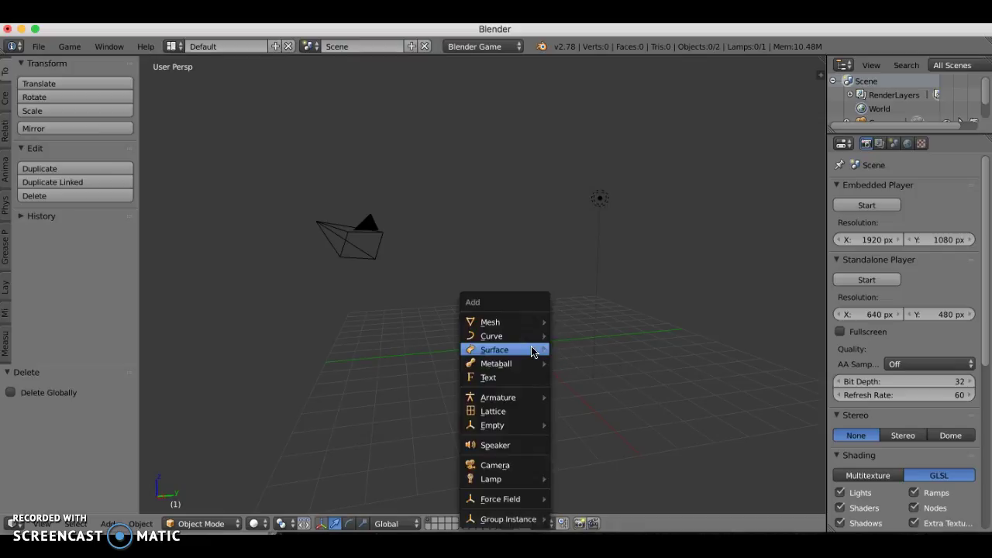
pyautogui.moveTo(509, 323)
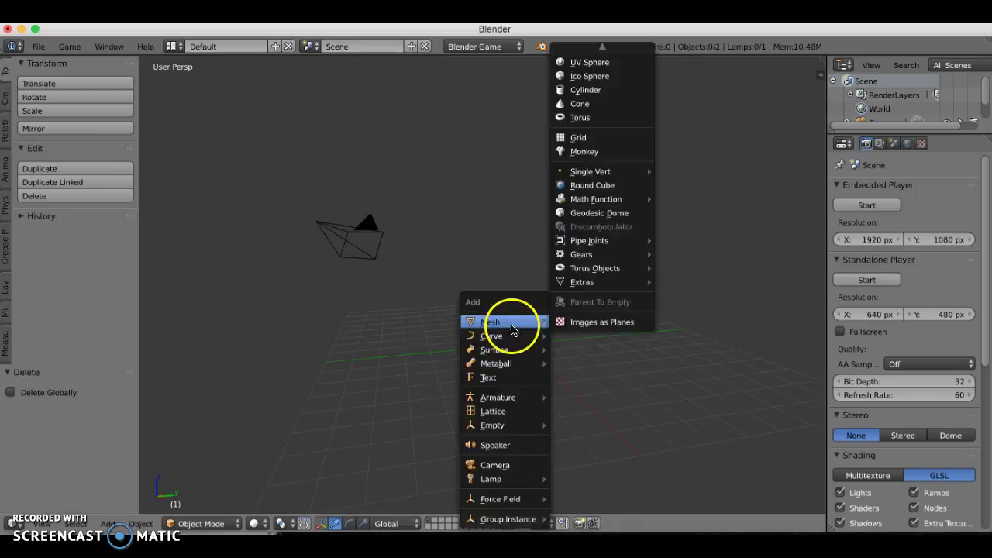
pyautogui.click(582, 66)
pyautogui.click(583, 67)
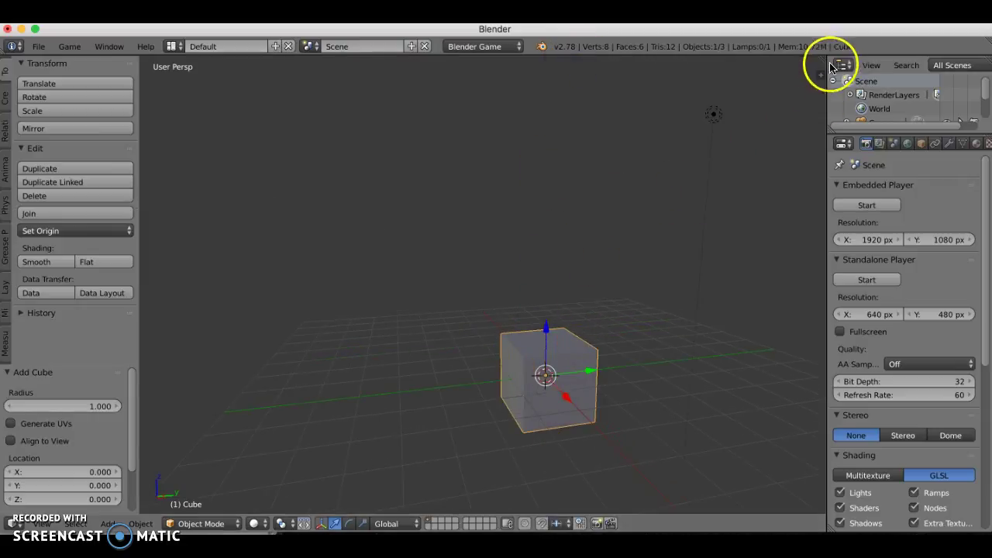
# - Split the 3D view into two side-by-side areas, make the new one a UV/Image Editor, and hide the 3D view's tool shelf
pyautogui.moveTo(820, 59); pyautogui.dragTo(454, 57)
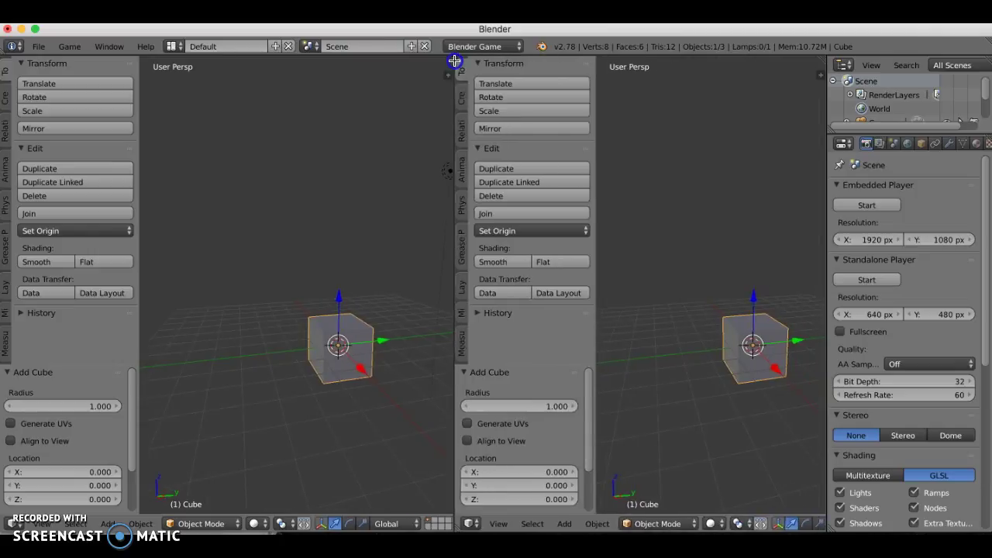
pyautogui.click(470, 523)
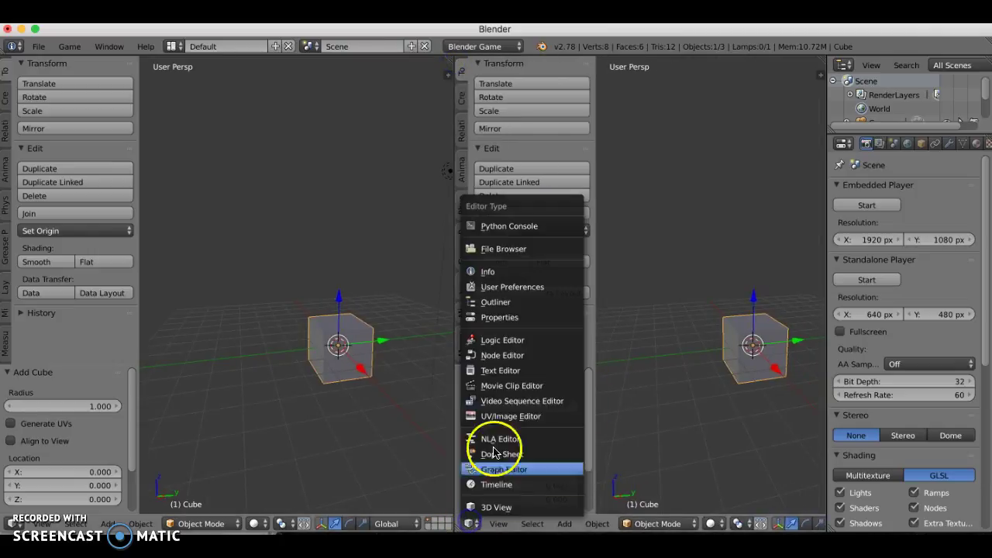
pyautogui.click(494, 412)
pyautogui.press('t')
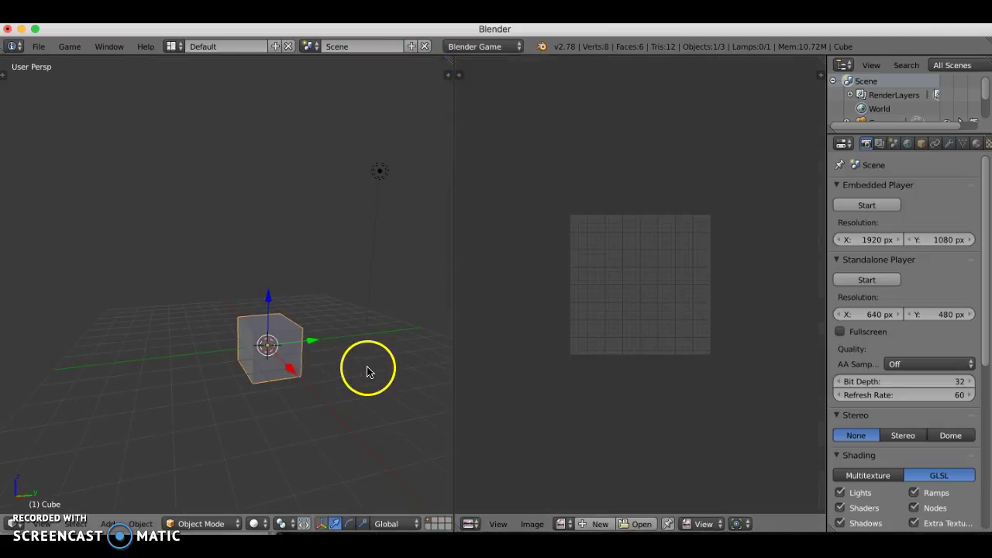
# - Rename the cube object as Crate 1
pyautogui.scroll(4, 303, 355)
pyautogui.keyDown('shift'); pyautogui.moveTo(320, 379); pyautogui.dragTo(295, 255, button='middle'); pyautogui.keyUp('shift')
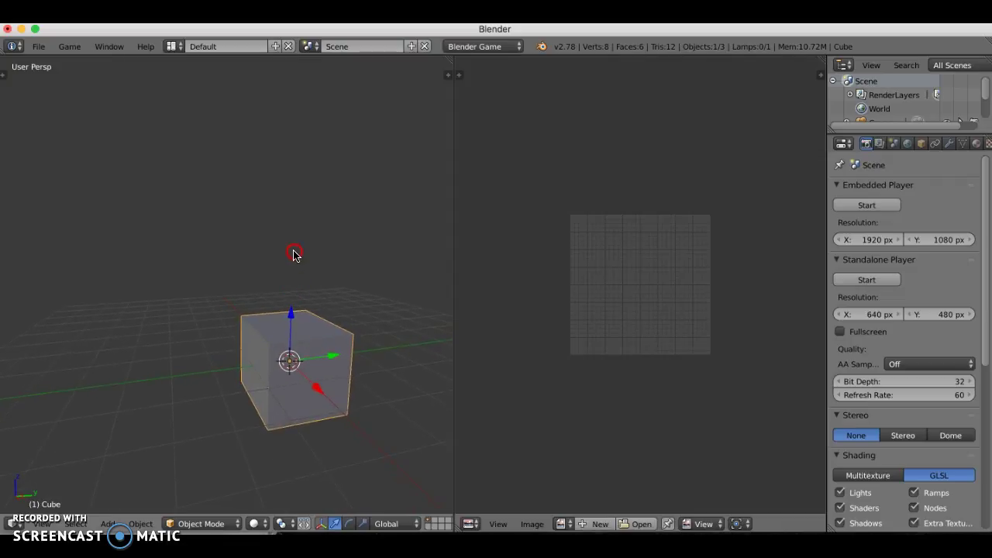
pyautogui.scroll(3, 638, 308)
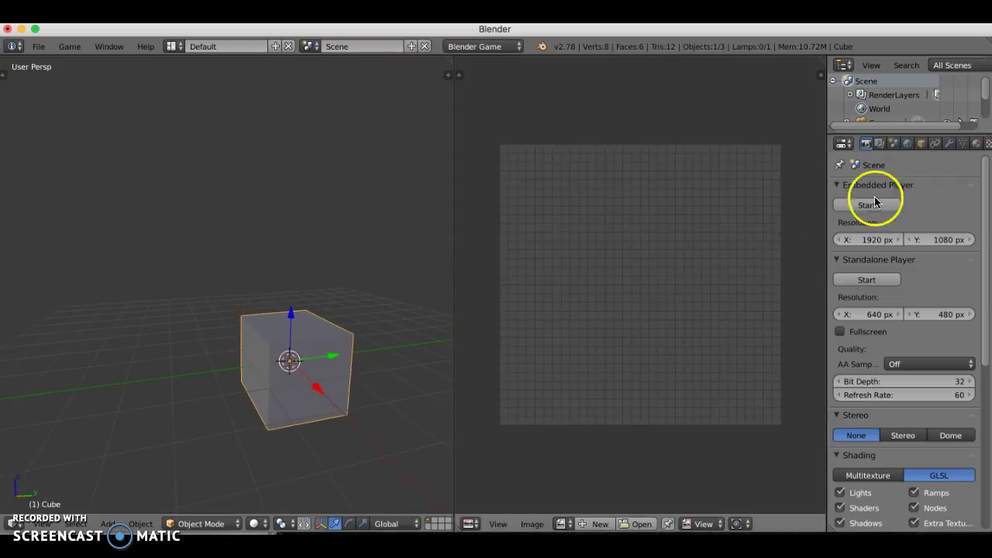
pyautogui.click(922, 144)
pyautogui.click(897, 191)
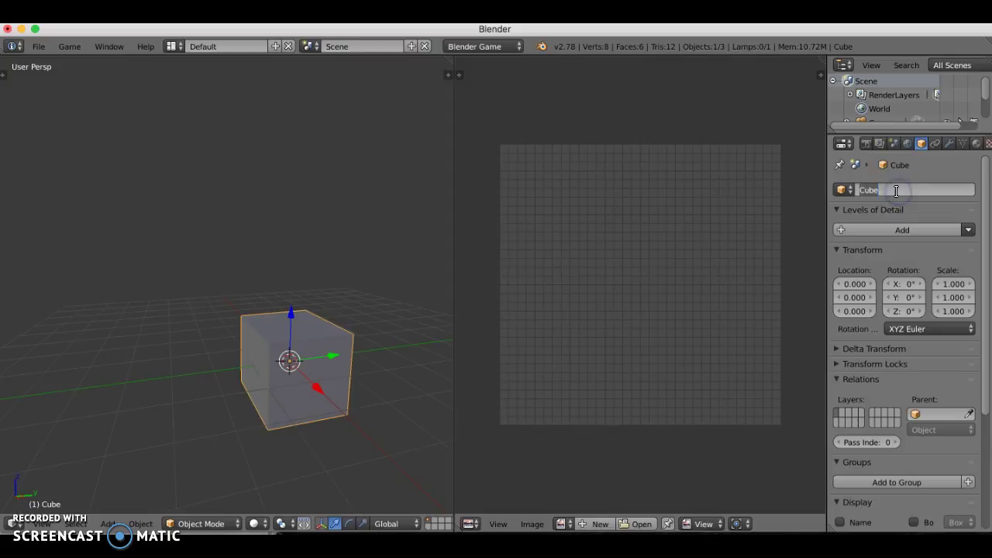
pyautogui.write('Crate 1')
pyautogui.press('Return')
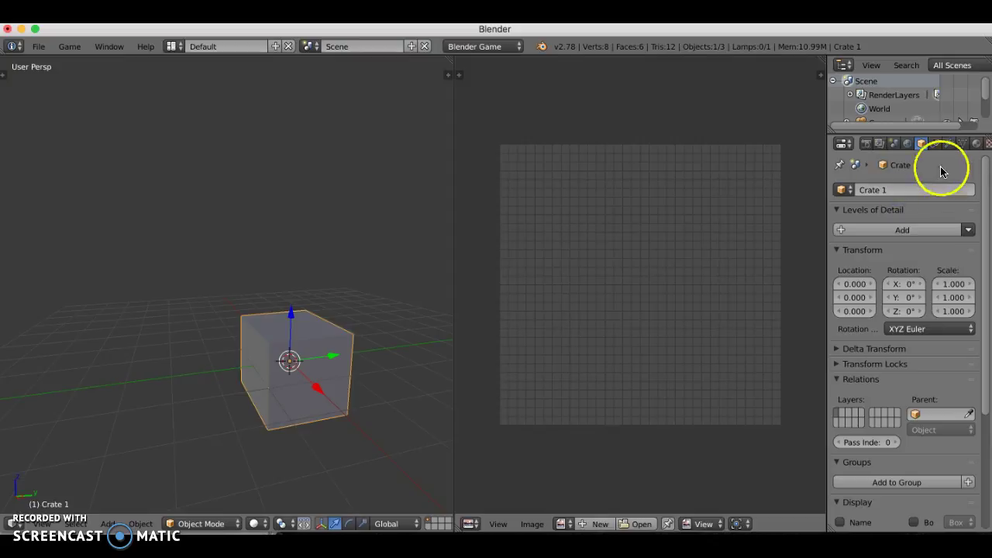
# - Create a new material for the cube named Crate 1 Mat, widening the properties area to show its full settings
pyautogui.click(976, 144)
pyautogui.click(895, 231)
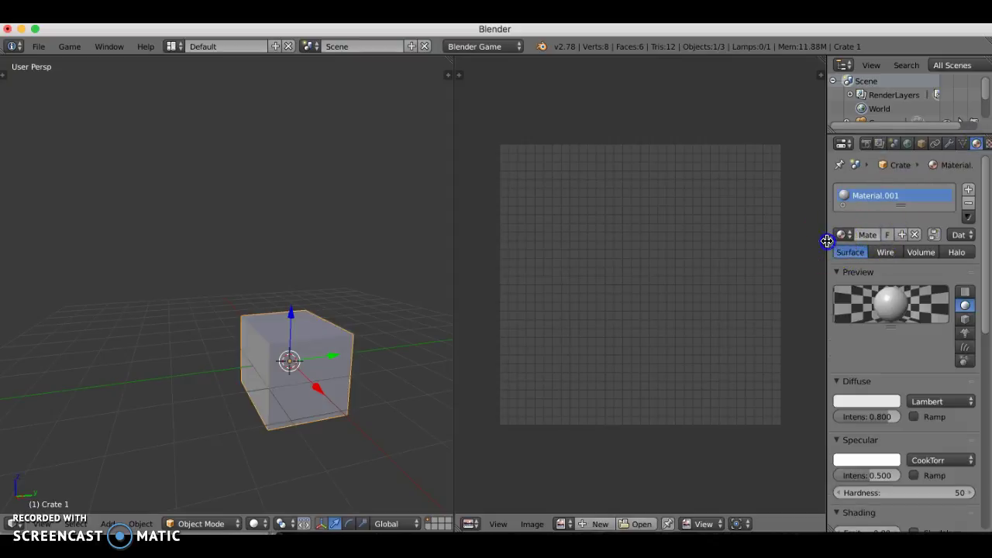
pyautogui.moveTo(826, 245); pyautogui.dragTo(742, 241)
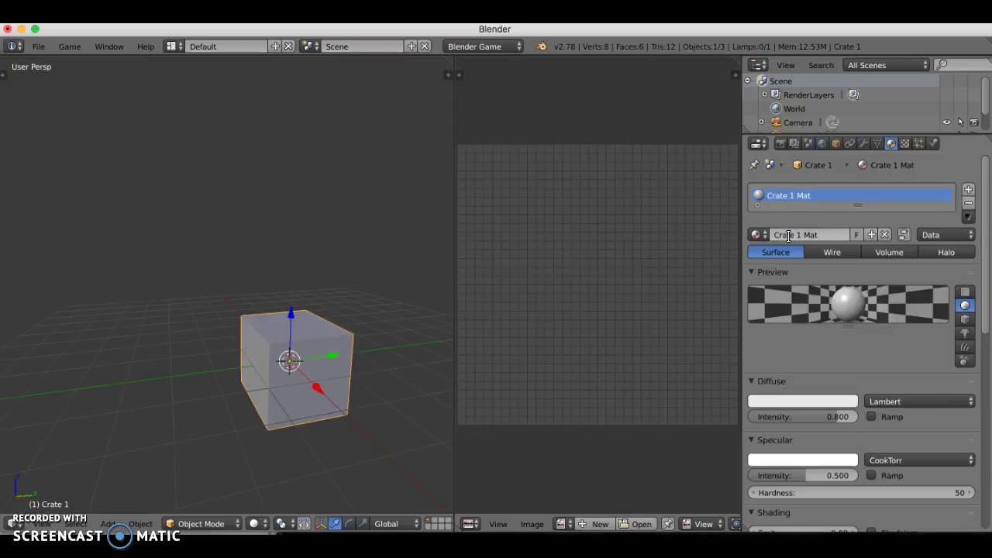
# - Add a new texture to the crate material and name it Crate 1 Tex
pyautogui.click(905, 143)
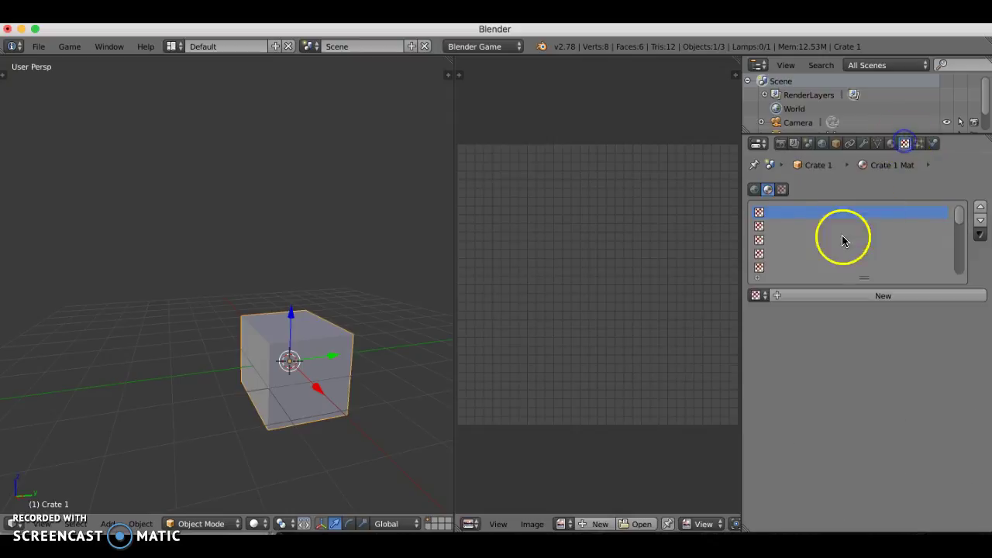
pyautogui.click(867, 295)
pyautogui.click(824, 295)
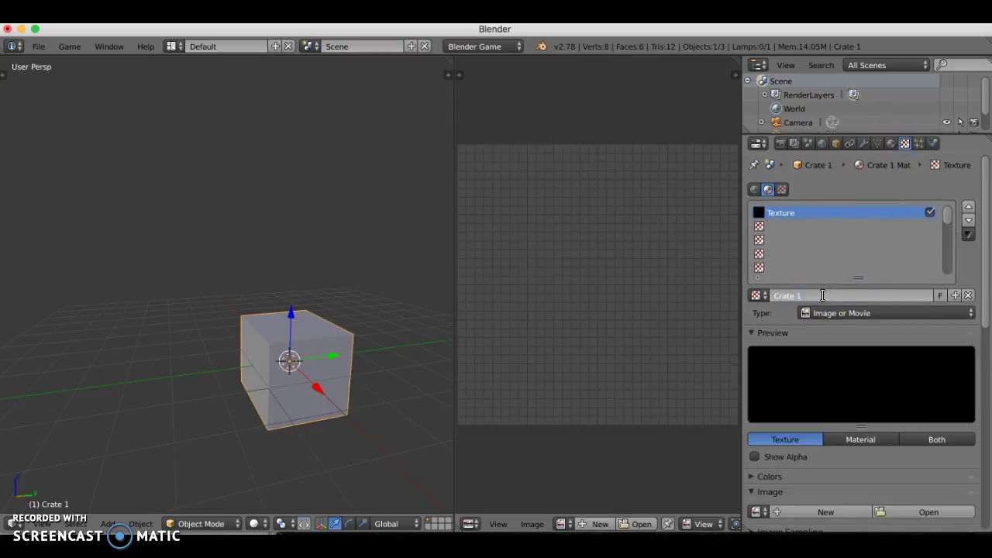
pyautogui.press('Return')
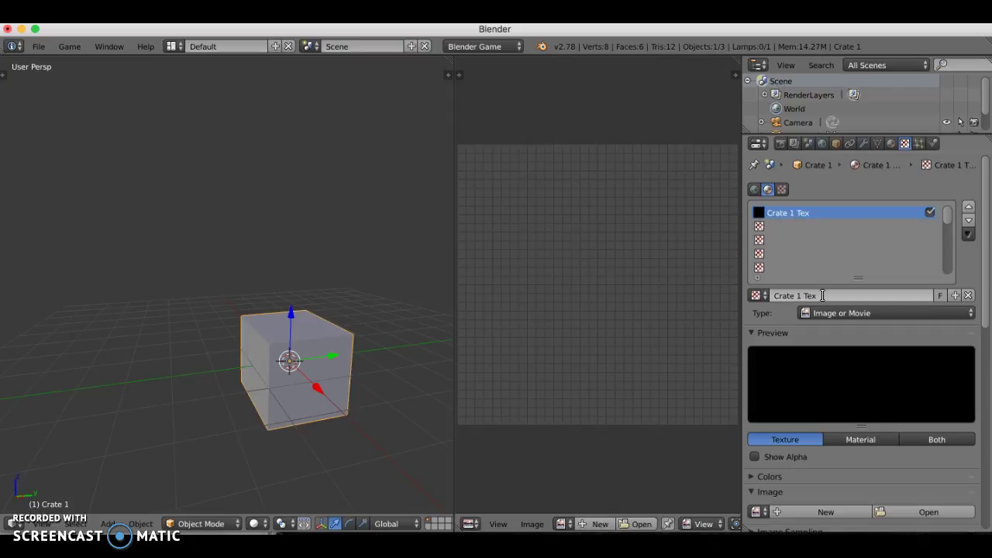
# - Load Single Crate 1.jpg from the Crate Collection folder on the Desktop as the texture's image, showing the files as thumbnails
pyautogui.scroll(-3, 837, 391)
pyautogui.scroll(-2, 835, 395)
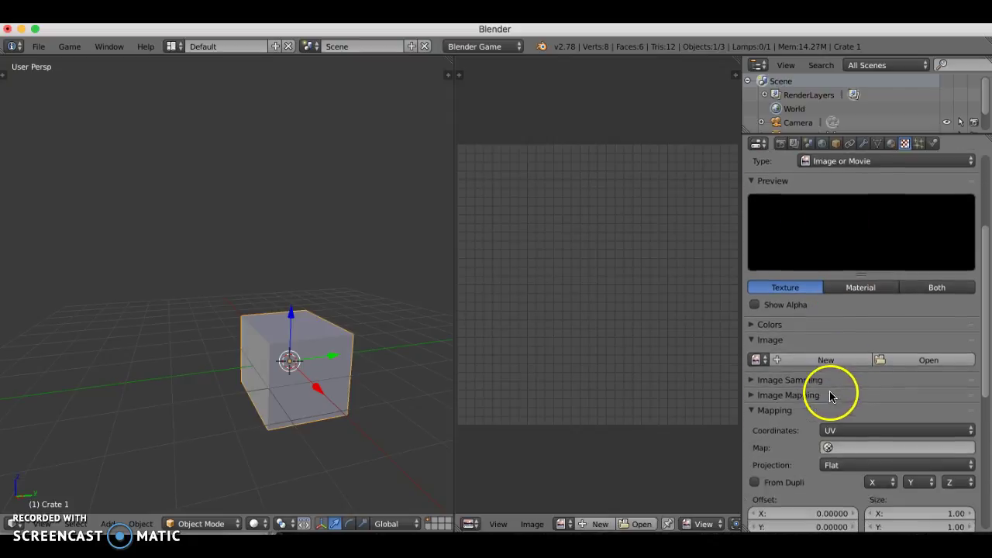
pyautogui.click(917, 361)
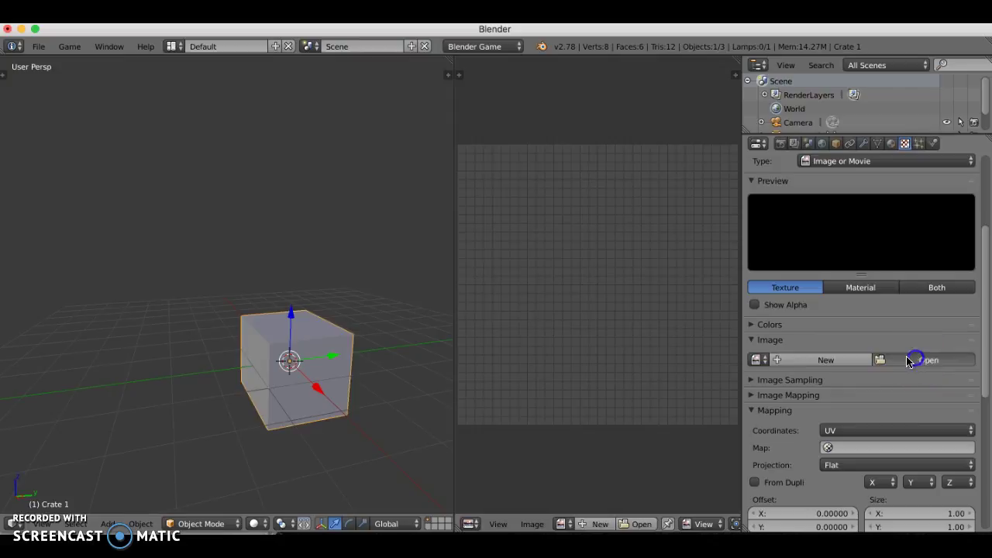
pyautogui.click(39, 177)
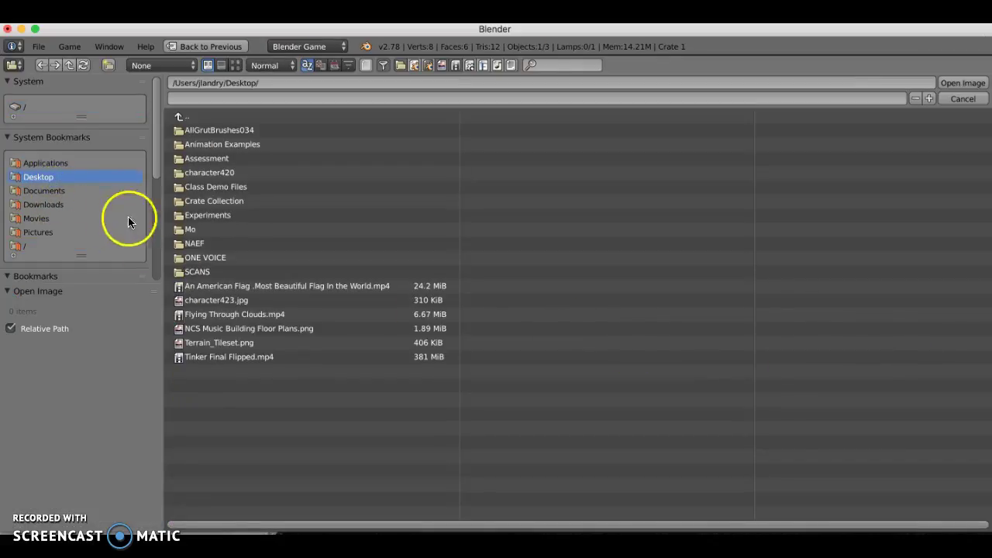
pyautogui.click(205, 202)
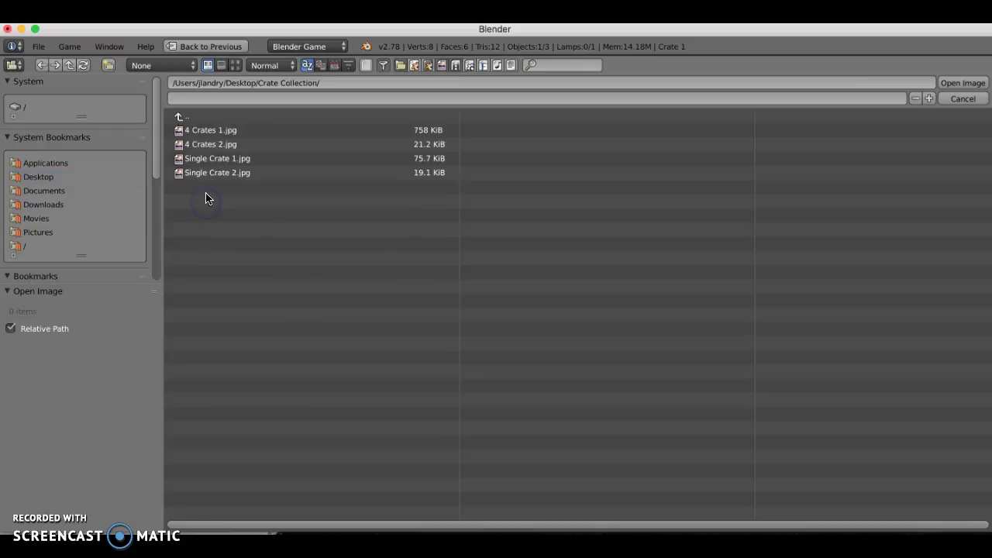
pyautogui.click(235, 65)
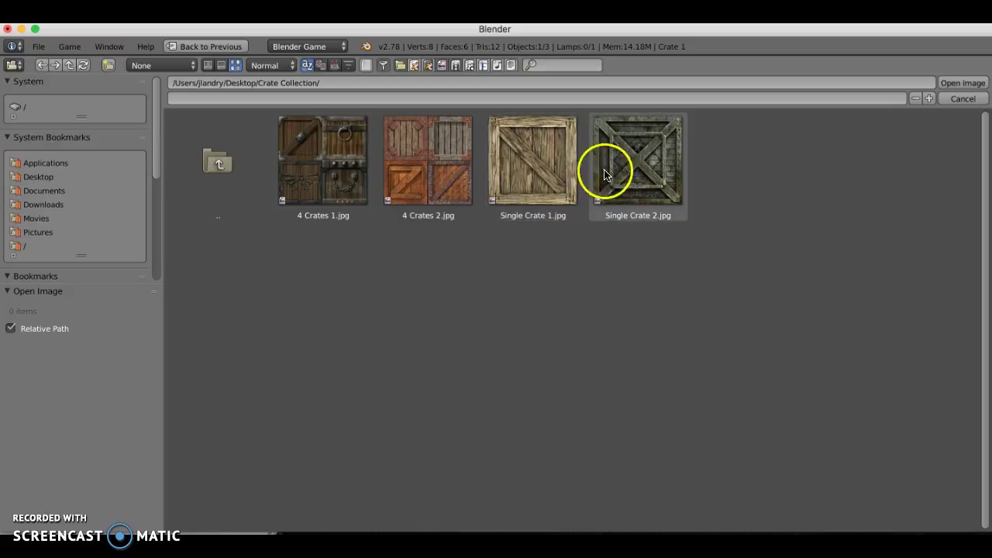
pyautogui.click(545, 164)
pyautogui.click(965, 85)
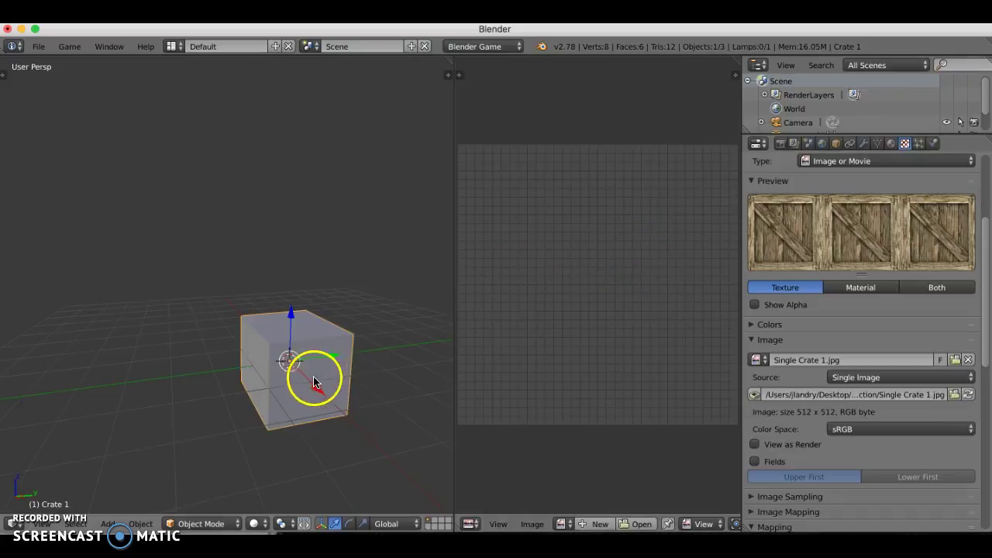
# - Widen the image editor and display Single Crate 1.jpg in it, fitting the whole image in view
pyautogui.keyDown('shift'); pyautogui.moveTo(289, 320); pyautogui.dragTo(240, 264, button='middle'); pyautogui.keyUp('shift')
pyautogui.scroll(3, 292, 374)
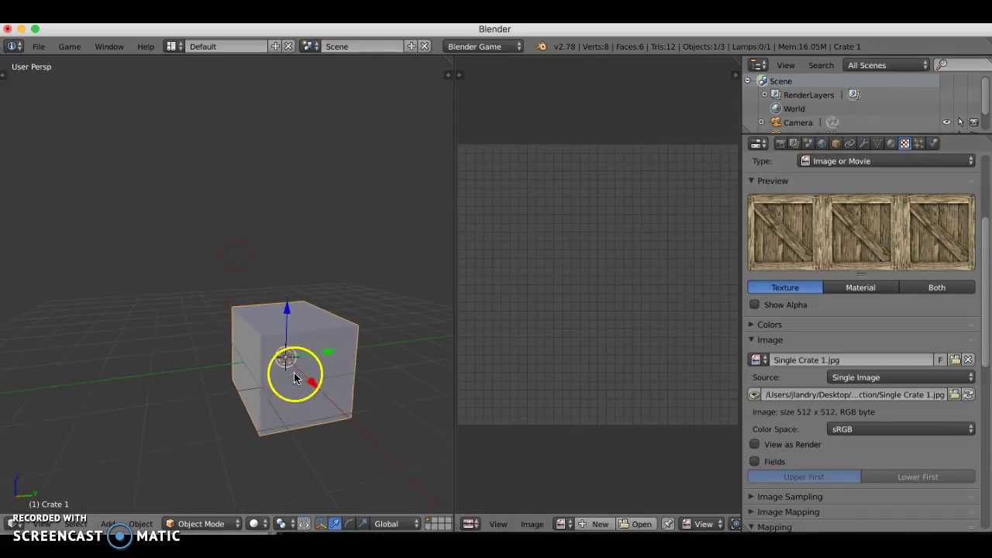
pyautogui.keyDown('shift'); pyautogui.moveTo(271, 355); pyautogui.dragTo(244, 341, button='middle'); pyautogui.keyUp('shift')
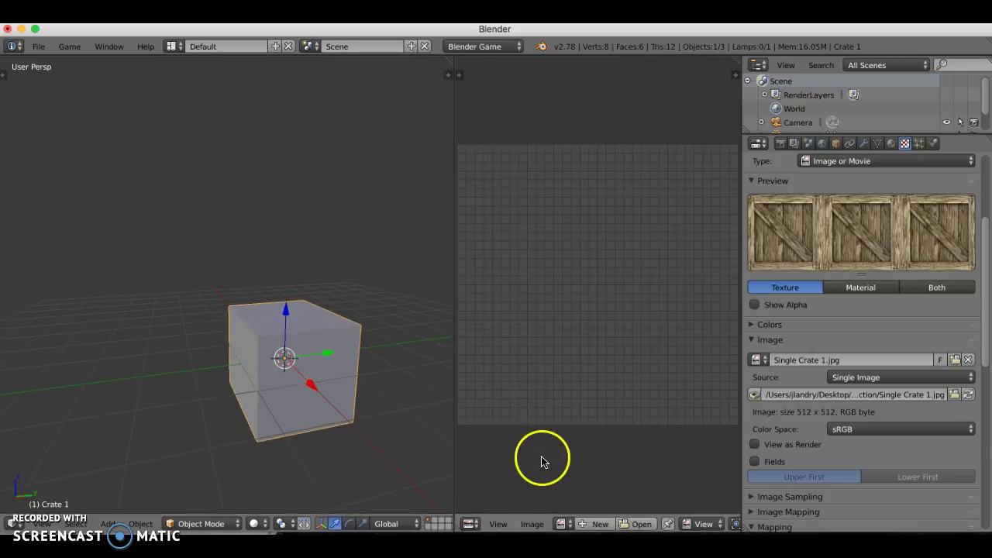
pyautogui.moveTo(456, 431); pyautogui.dragTo(378, 427)
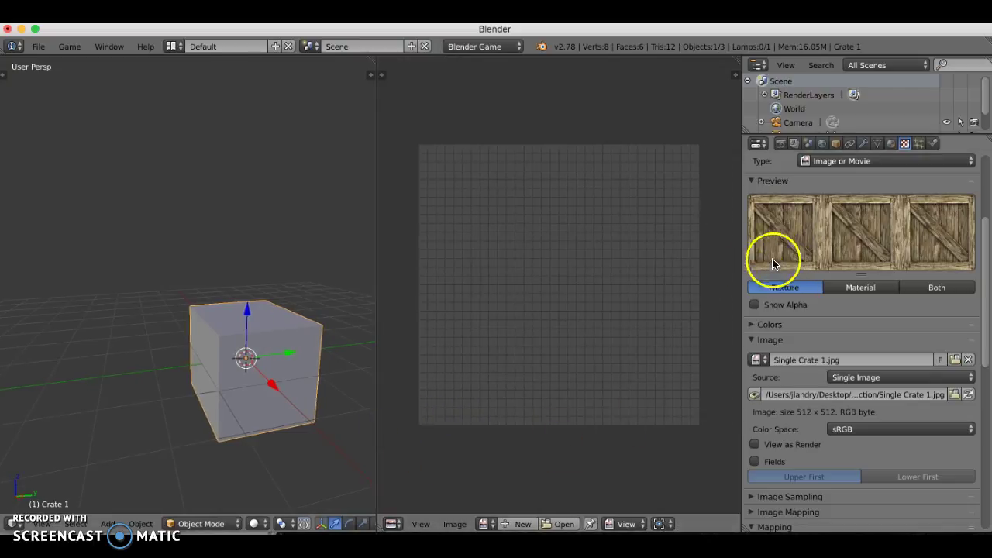
pyautogui.click(484, 524)
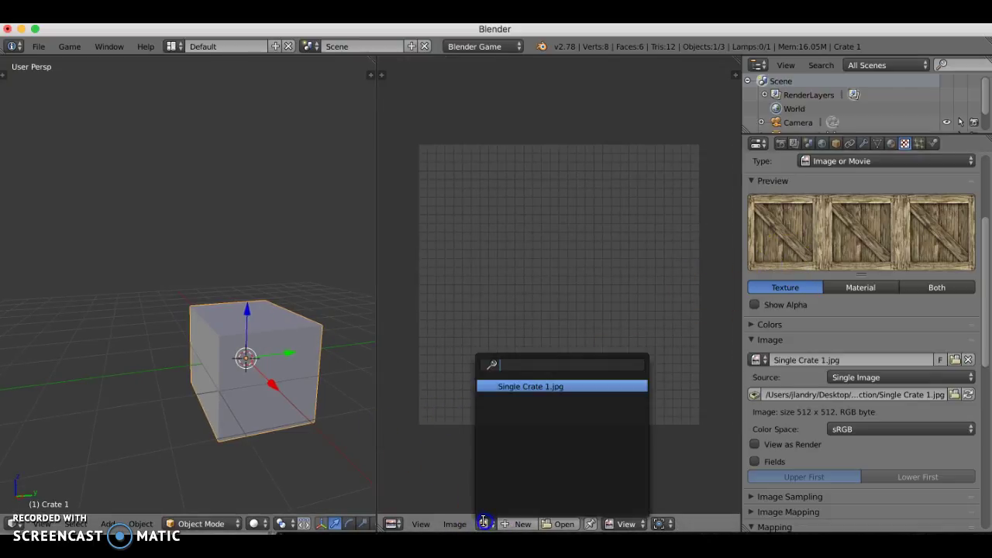
pyautogui.click(509, 386)
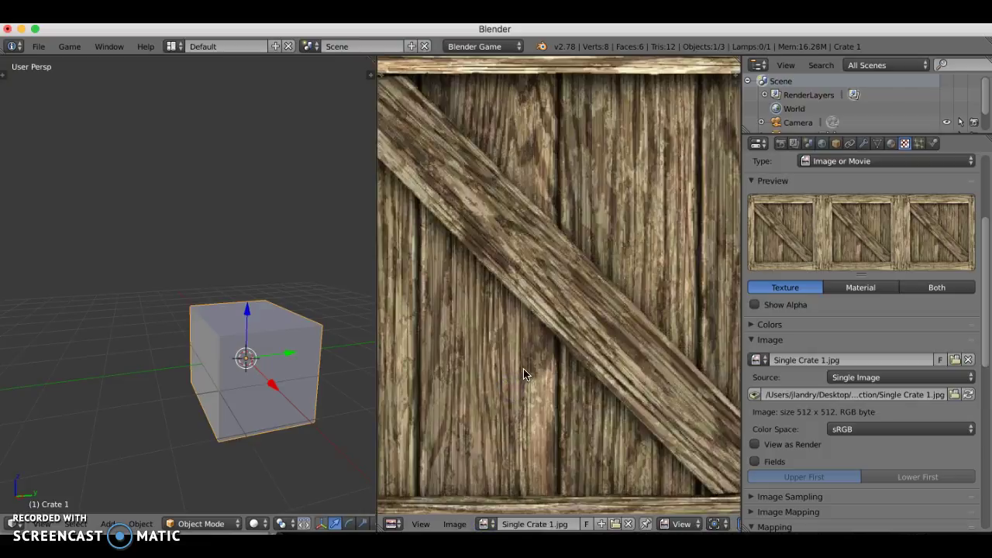
pyautogui.scroll(-2, 526, 371)
# - Unwrap all faces of the cube in Edit Mode onto the crate image
pyautogui.press('Tab')
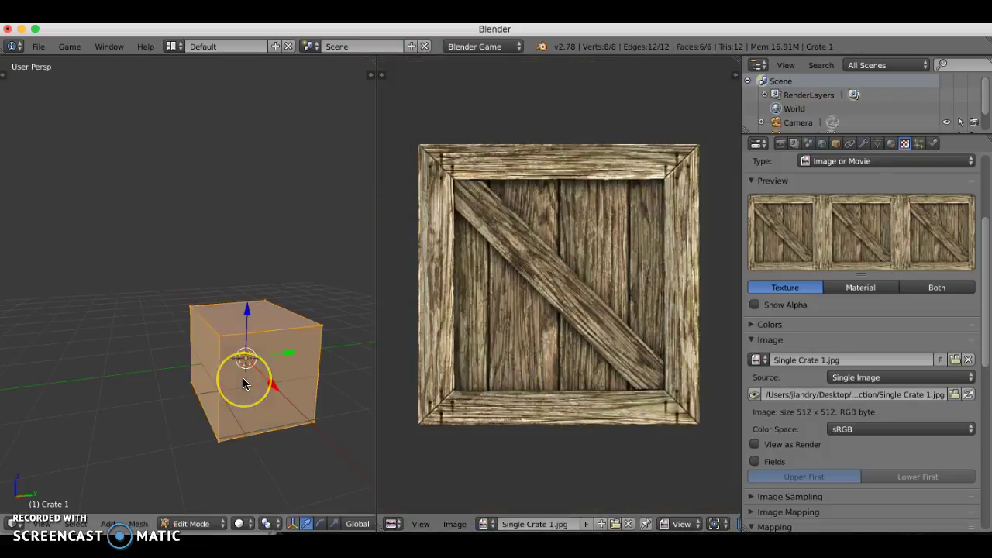
pyautogui.keyDown('shift'); pyautogui.moveTo(272, 381); pyautogui.dragTo(188, 262, button='middle'); pyautogui.keyUp('shift')
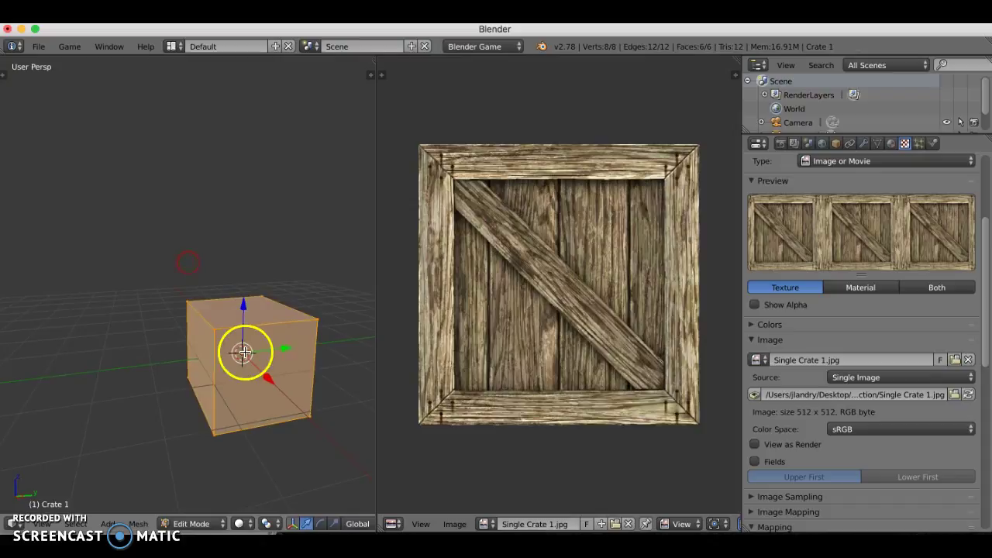
pyautogui.press('u')
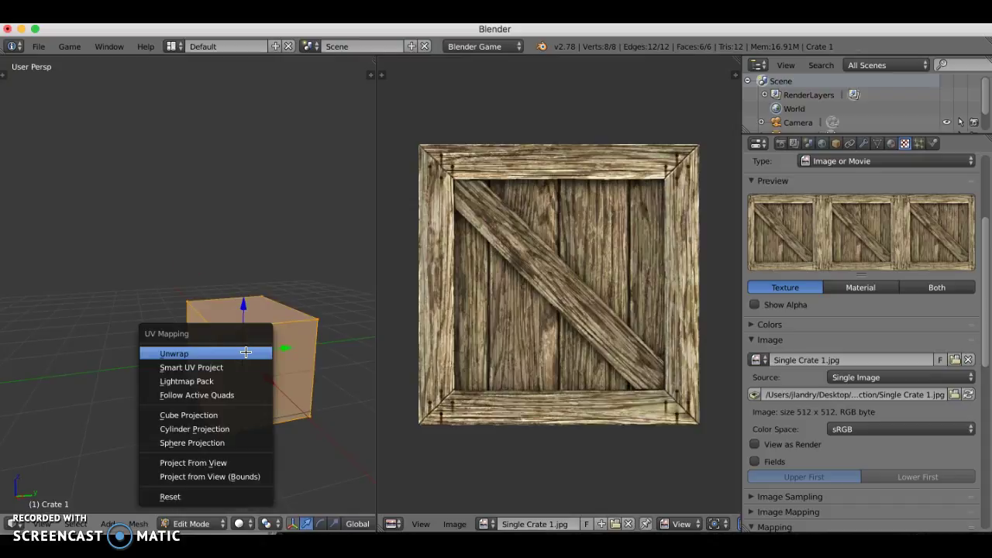
pyautogui.click(246, 353)
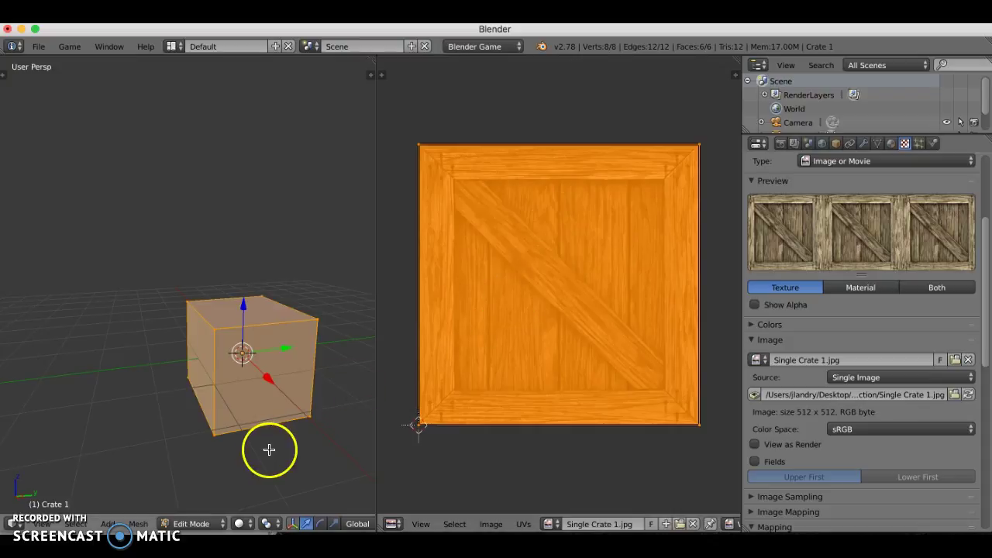
# - Set the viewport shading to Texture and return the crate to Object Mode
pyautogui.click(245, 524)
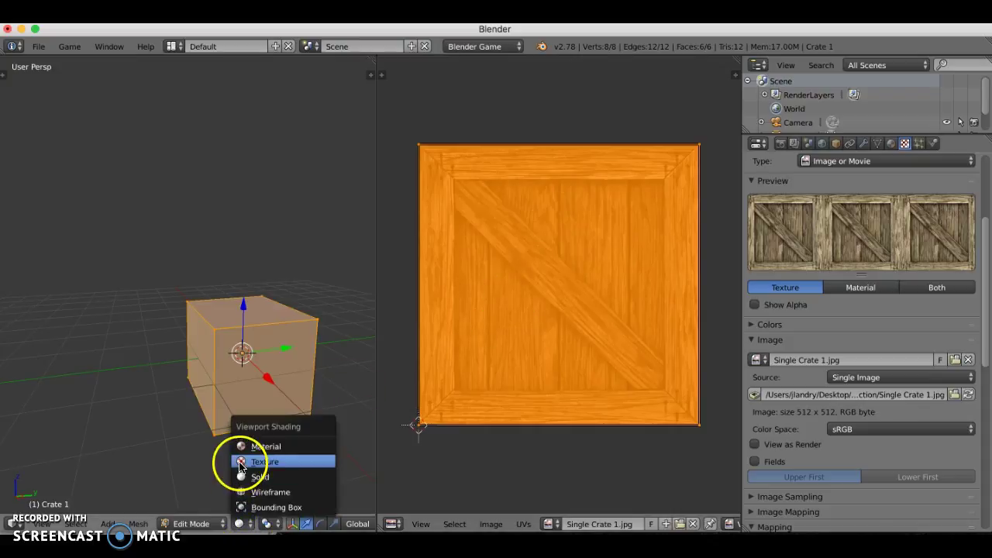
pyautogui.click(241, 464)
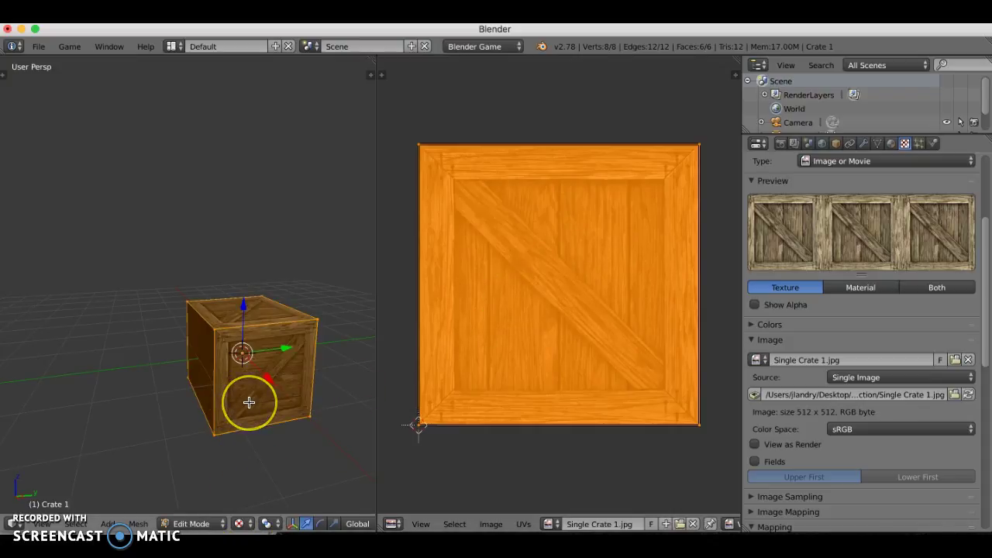
pyautogui.press('Tab')
# - Move the existing lamp down close to the crate, on its positive Y side
pyautogui.scroll(-8, 259, 418)
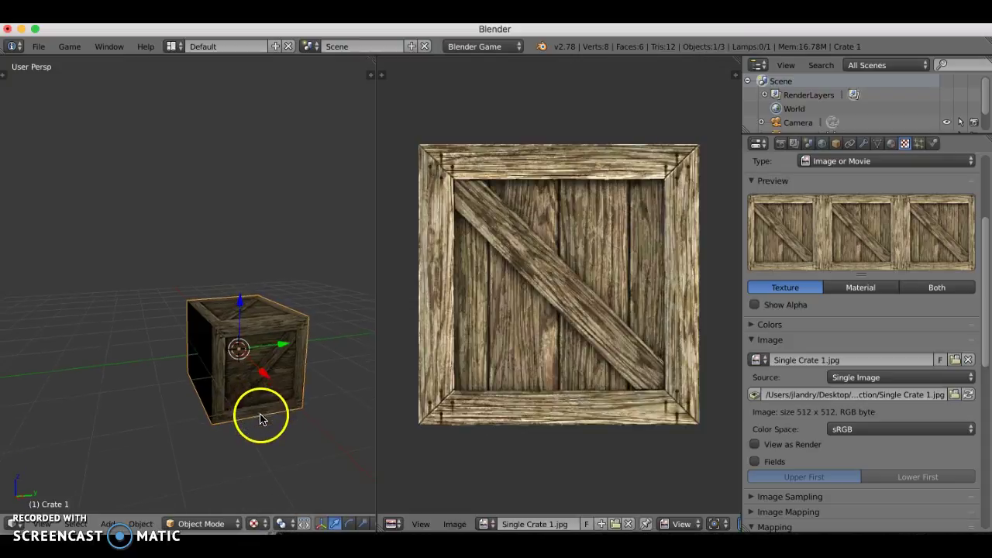
pyautogui.scroll(5, 221, 354)
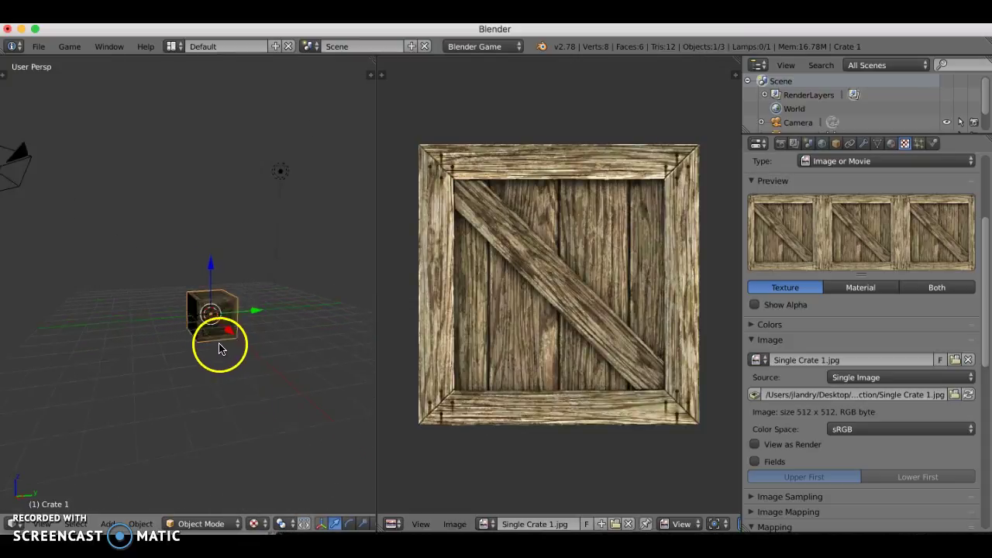
pyautogui.rightClick(306, 157)
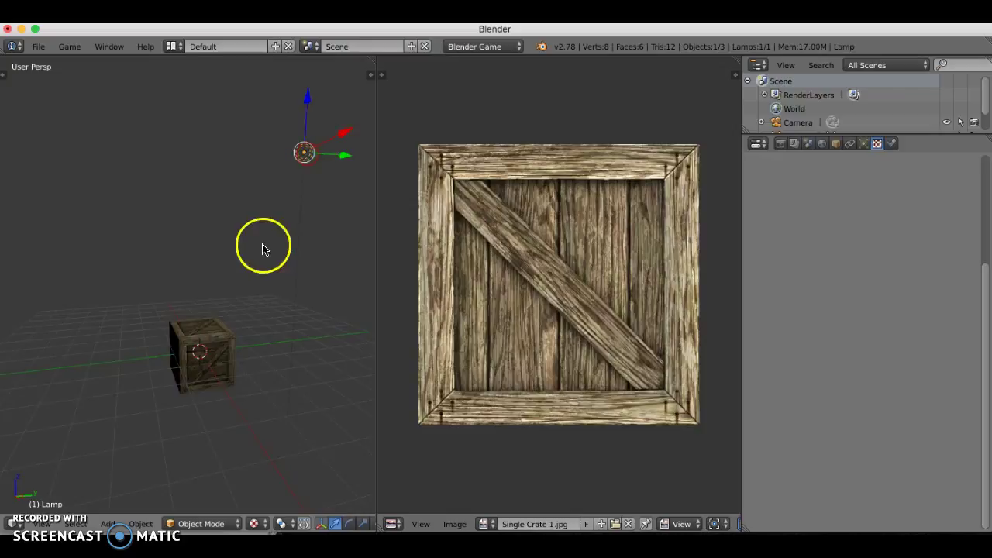
pyautogui.moveTo(263, 246); pyautogui.dragTo(264, 271, button='middle')
pyautogui.moveTo(351, 77); pyautogui.dragTo(261, 258)
pyautogui.moveTo(317, 334); pyautogui.dragTo(293, 299)
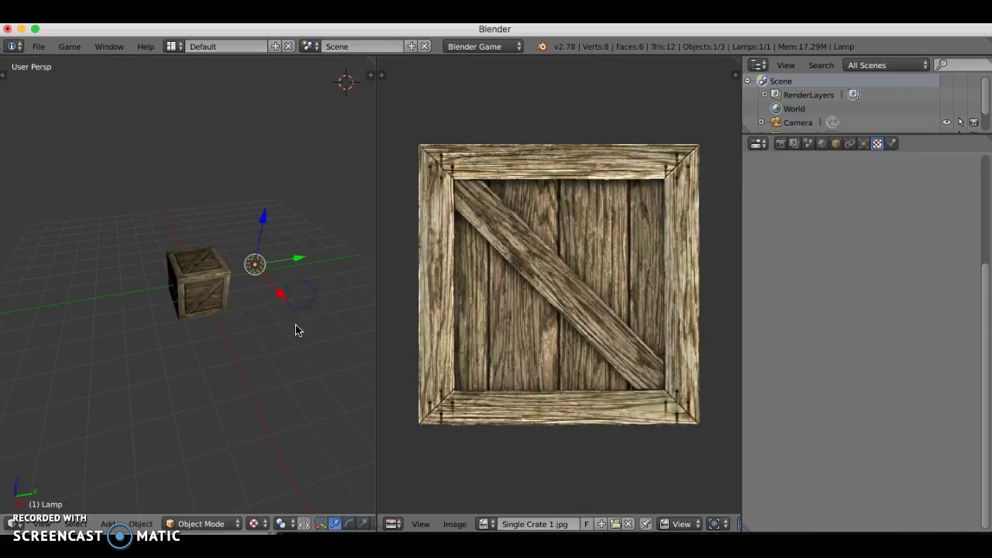
# - Duplicate the lamp twice, placing one copy across the crate along Y and the other on the crate's negative X side
pyautogui.hotkey('shift', 'd')
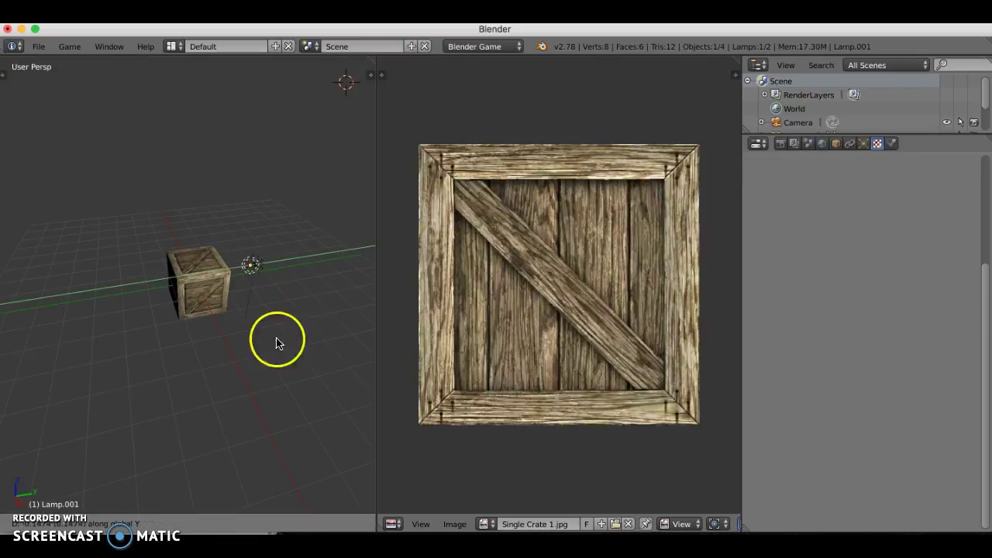
pyautogui.click(167, 322)
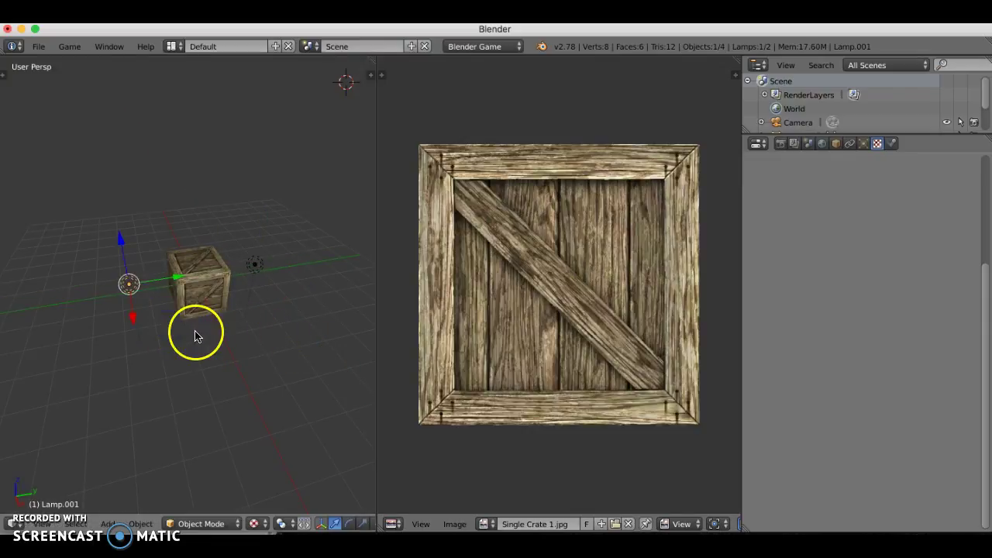
pyautogui.moveTo(196, 335); pyautogui.dragTo(331, 332, button='middle')
pyautogui.hotkey('shift', 'd')
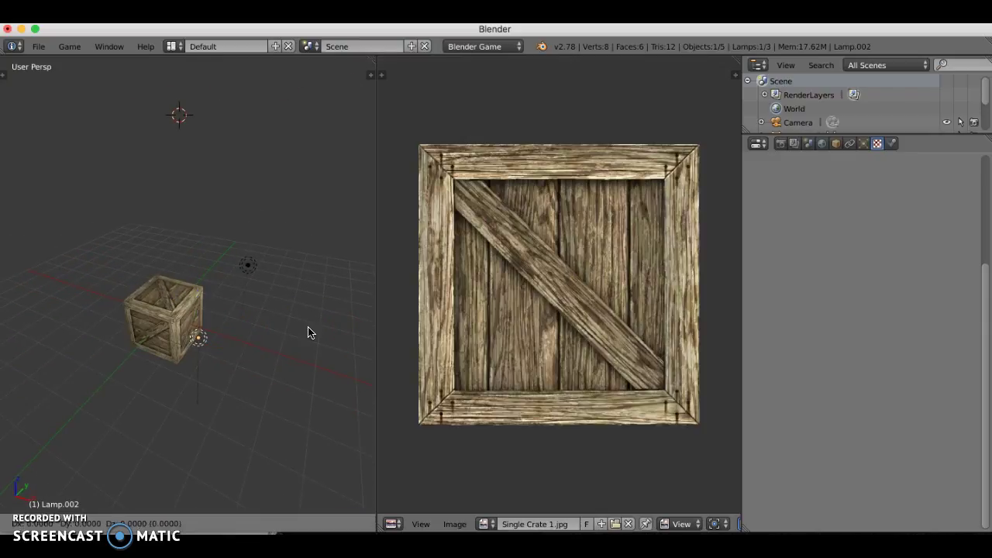
pyautogui.click(166, 273)
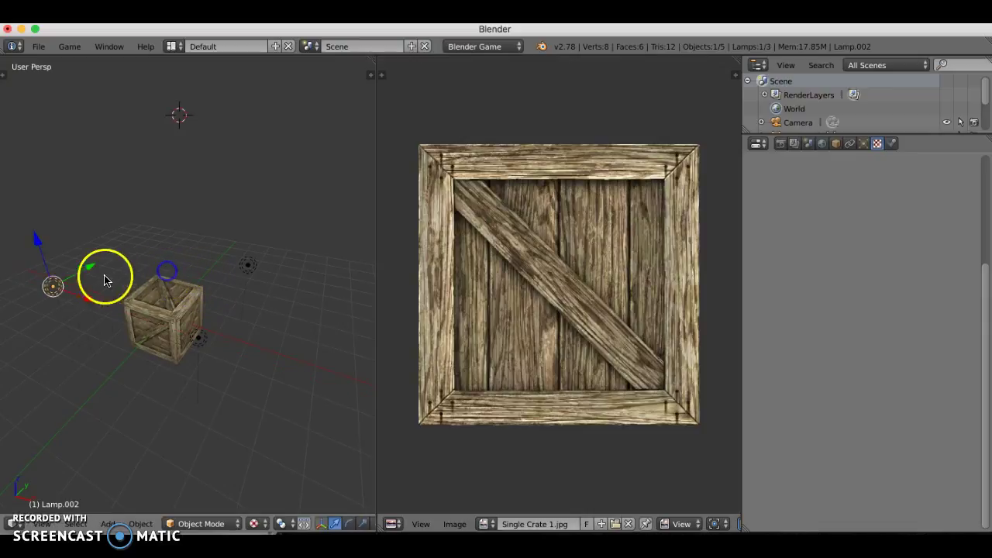
pyautogui.moveTo(87, 270); pyautogui.dragTo(148, 242)
pyautogui.moveTo(124, 341); pyautogui.dragTo(201, 333, button='middle')
pyautogui.moveTo(129, 380); pyautogui.dragTo(264, 321, button='middle')
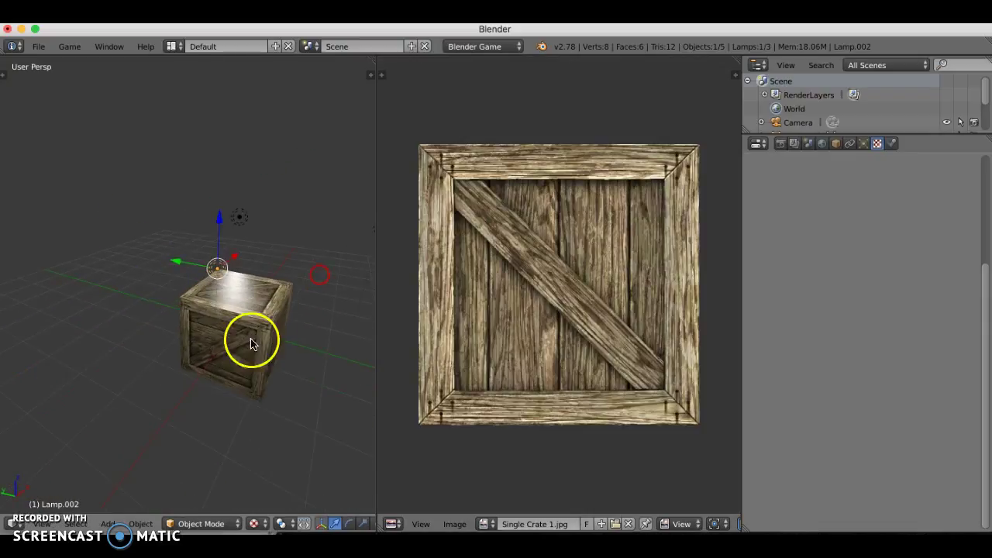
# - Select the crate and set its material's specular intensity to 0
pyautogui.rightClick(248, 347)
pyautogui.moveTo(271, 358); pyautogui.dragTo(264, 339, button='middle')
pyautogui.scroll(4, 248, 341)
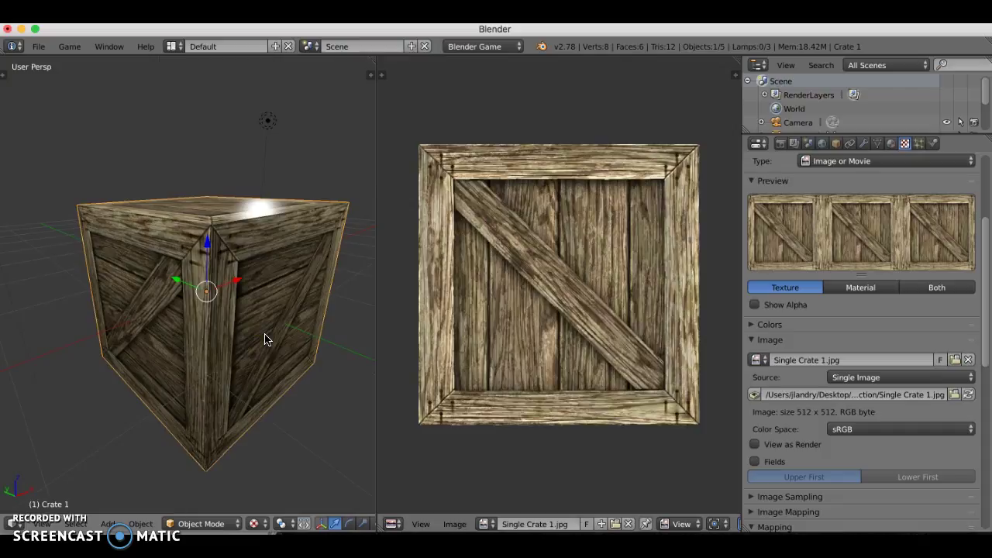
pyautogui.moveTo(266, 336)
pyautogui.mouseDown(button='middle')
pyautogui.moveTo(237, 354)
pyautogui.moveTo(257, 347)
pyautogui.mouseUp(button='middle')
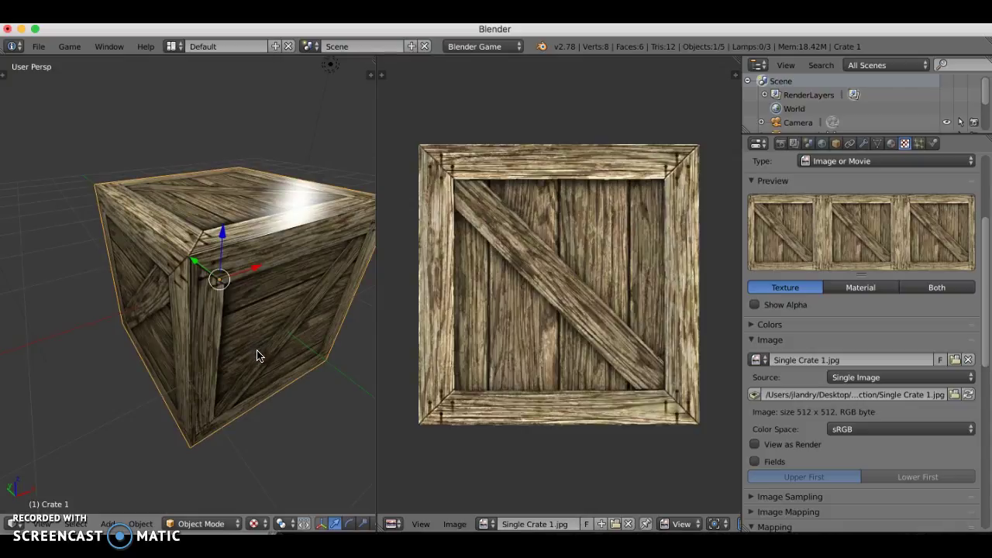
pyautogui.moveTo(266, 357); pyautogui.dragTo(251, 334, button='middle')
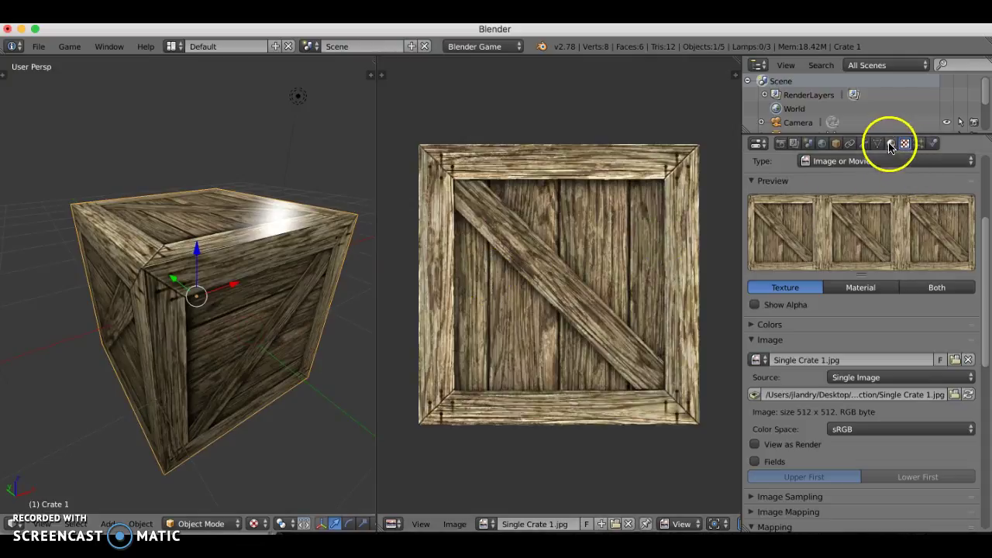
pyautogui.click(890, 143)
pyautogui.scroll(-5, 807, 341)
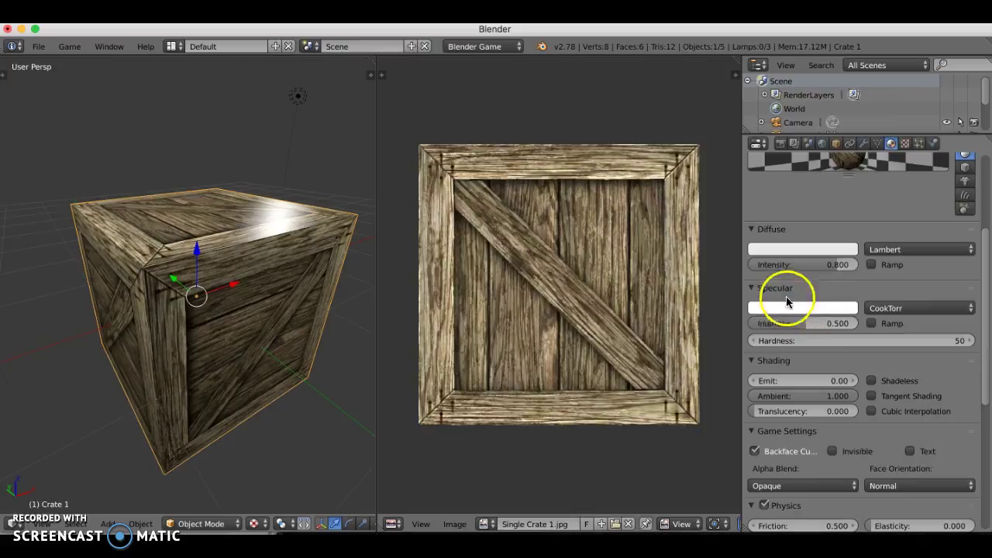
pyautogui.moveTo(813, 323); pyautogui.dragTo(804, 326)
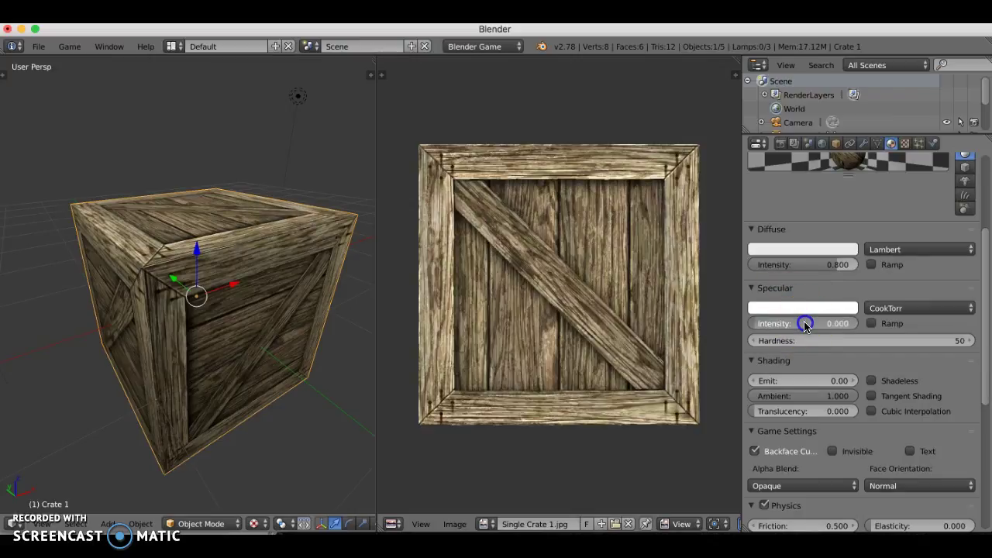
# - Set the crate material's diffuse intensity to about 0.442 and check the crate's surfaces
pyautogui.moveTo(173, 284); pyautogui.dragTo(197, 273, button='middle')
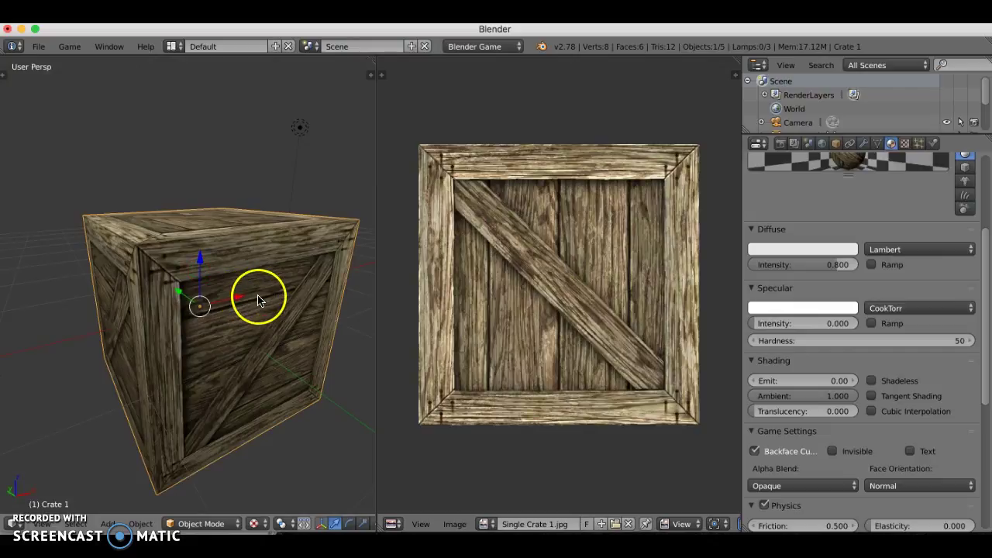
pyautogui.moveTo(283, 308)
pyautogui.mouseDown(button='middle')
pyautogui.moveTo(286, 323)
pyautogui.moveTo(271, 308)
pyautogui.moveTo(204, 301)
pyautogui.moveTo(302, 311)
pyautogui.mouseUp(button='middle')
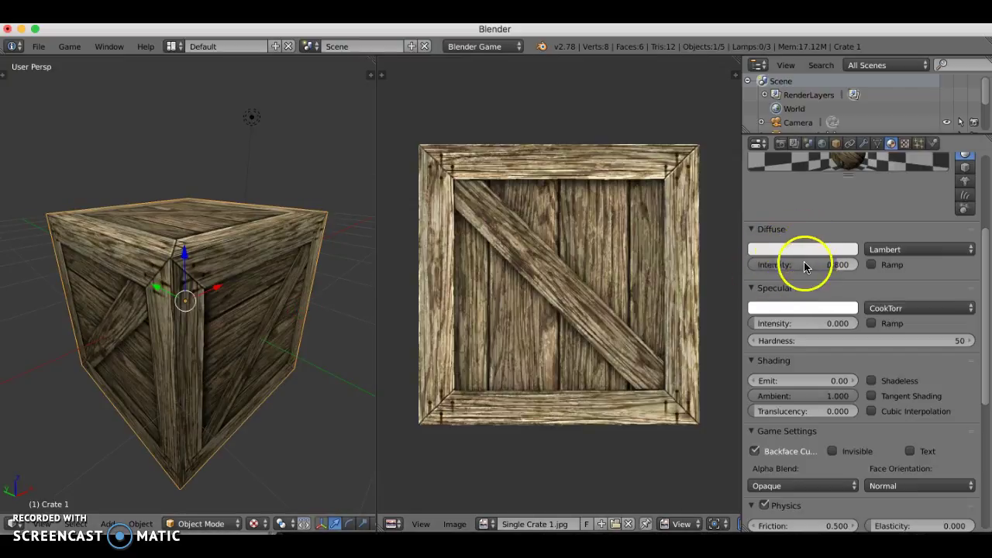
pyautogui.moveTo(834, 269); pyautogui.dragTo(835, 270)
pyautogui.moveTo(243, 290); pyautogui.dragTo(172, 299, button='middle')
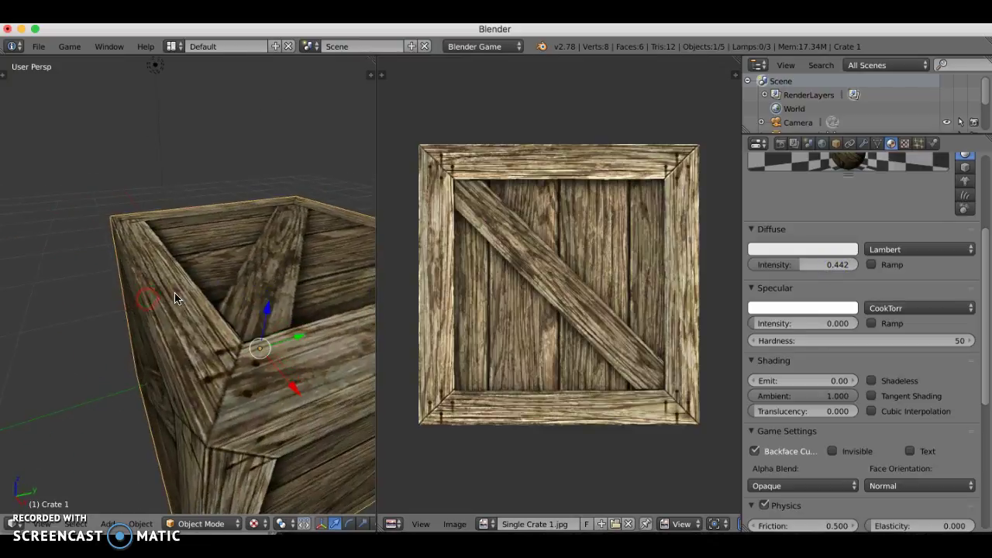
# - Move the crate away from the lamps to clear the centre of the scene
pyautogui.scroll(-8, 172, 299)
pyautogui.moveTo(230, 335); pyautogui.dragTo(226, 330)
pyautogui.moveTo(225, 329); pyautogui.dragTo(288, 215, button='right')
pyautogui.moveTo(206, 328)
pyautogui.mouseDown(button='middle')
pyautogui.moveTo(228, 327)
pyautogui.moveTo(206, 329)
pyautogui.mouseUp(button='middle')
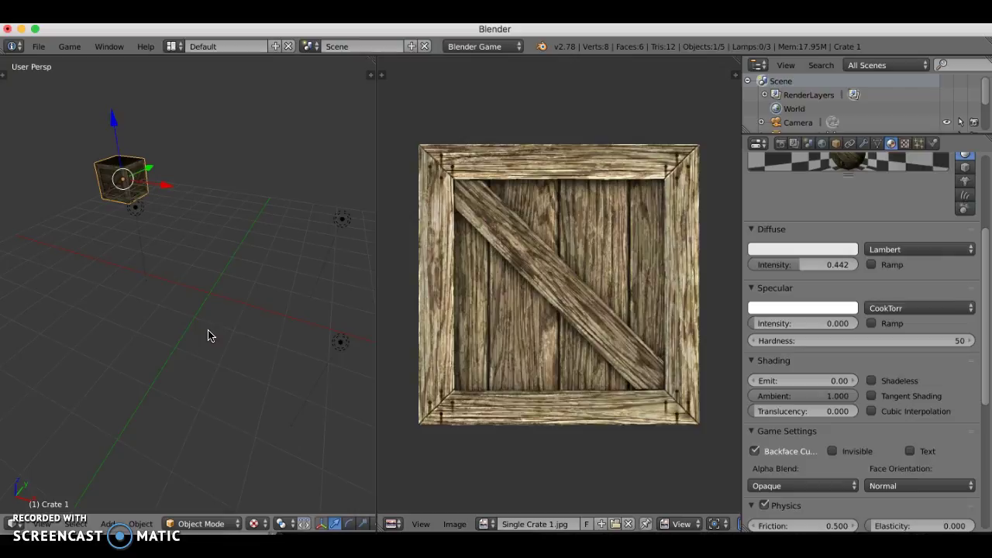
# - Add a new mesh cube at the scene's origin
pyautogui.scroll(-3, 208, 335)
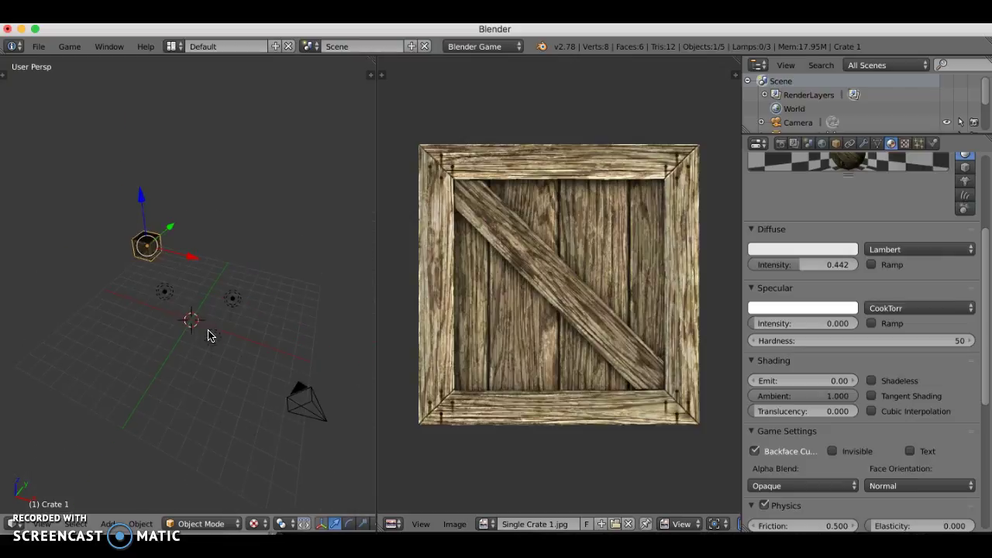
pyautogui.hotkey('shift', 'a')
pyautogui.moveTo(190, 323)
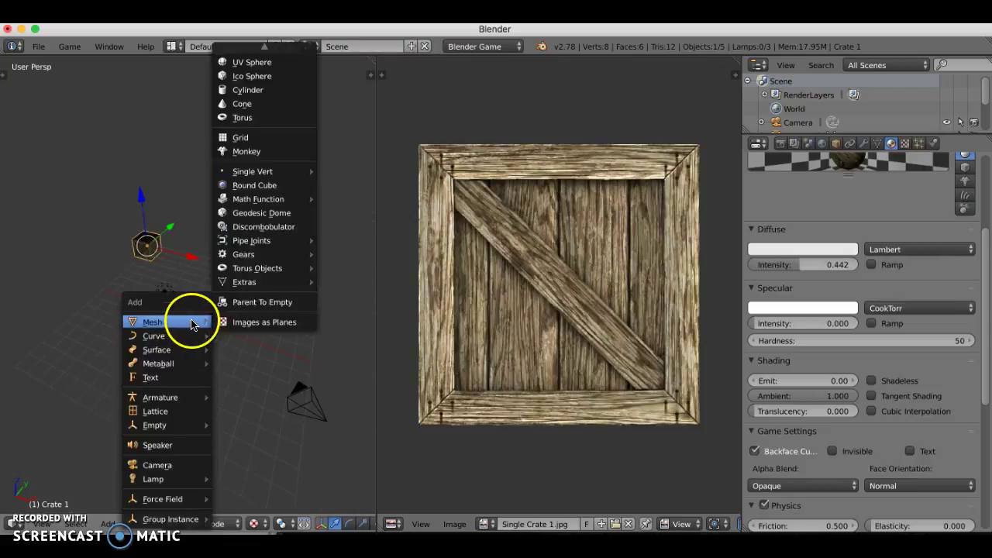
pyautogui.scroll(4, 261, 83)
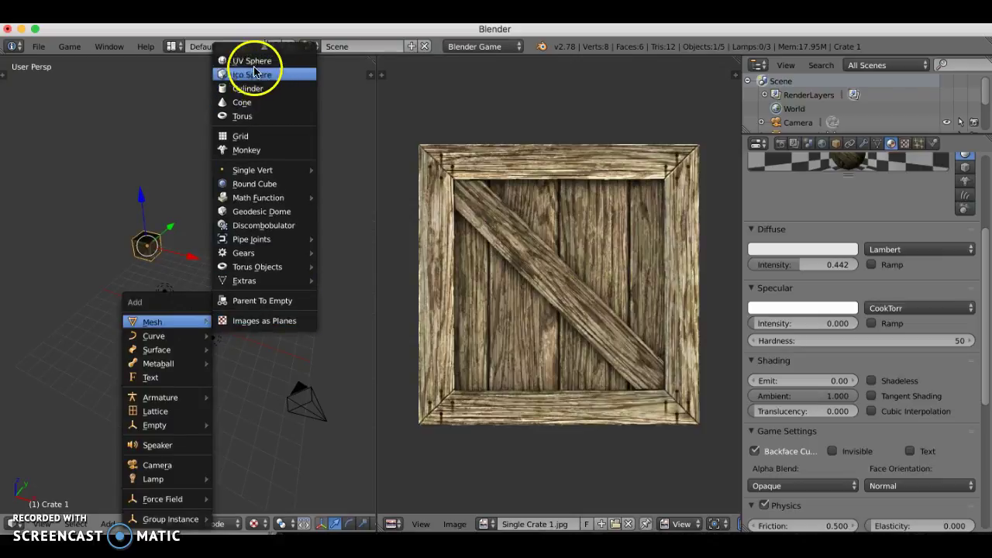
pyautogui.click(247, 65)
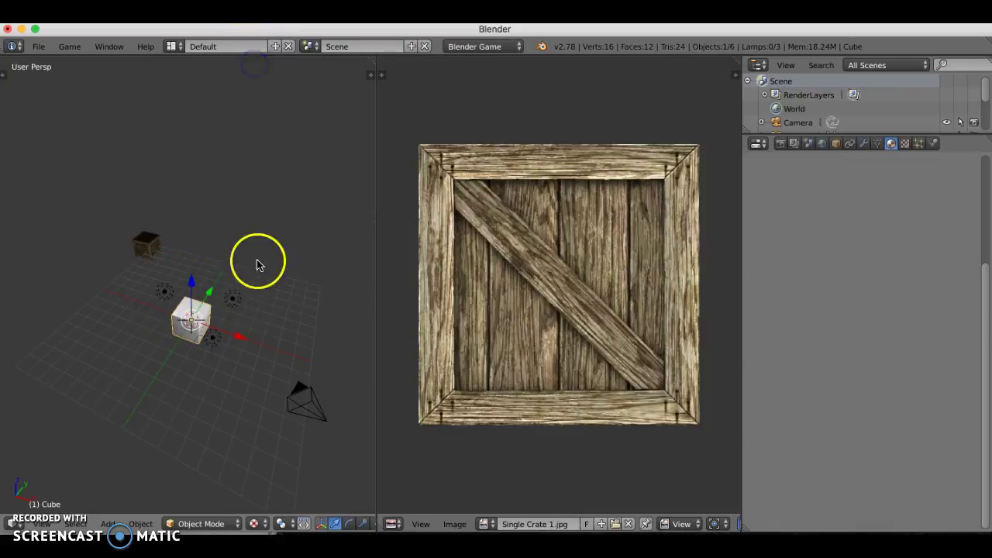
# - Rename the new cube object as Zelda Cube
pyautogui.moveTo(236, 356); pyautogui.dragTo(203, 233, button='middle')
pyautogui.scroll(5, 181, 215)
pyautogui.keyDown('shift'); pyautogui.moveTo(167, 158); pyautogui.dragTo(210, 372, button='middle'); pyautogui.keyUp('shift')
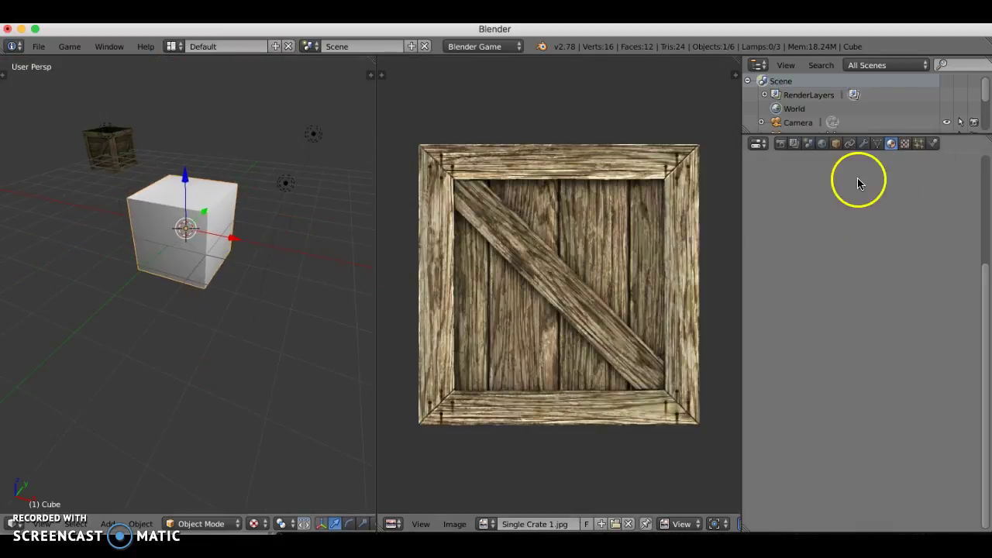
pyautogui.click(836, 144)
pyautogui.click(800, 189)
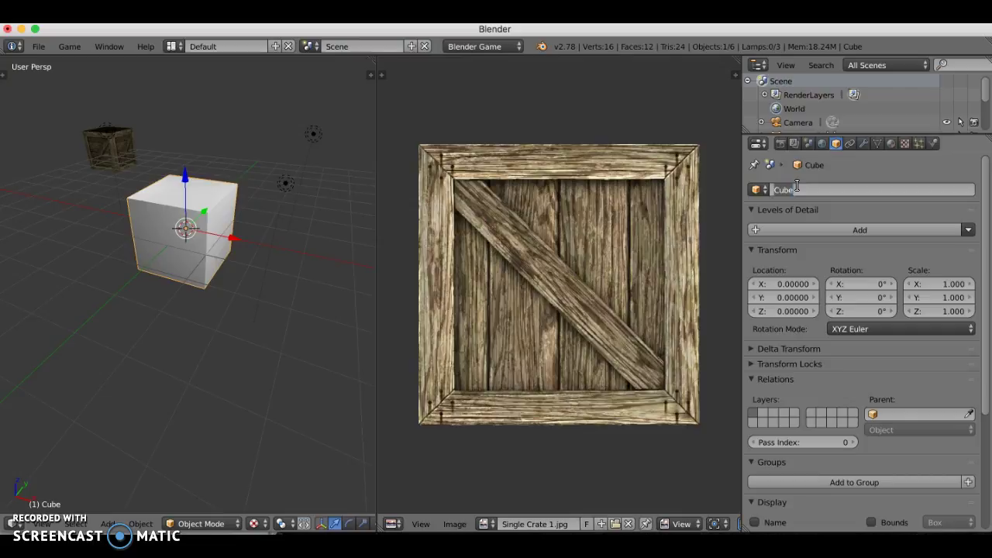
pyautogui.write('Zelda Cube')
pyautogui.press('Return')
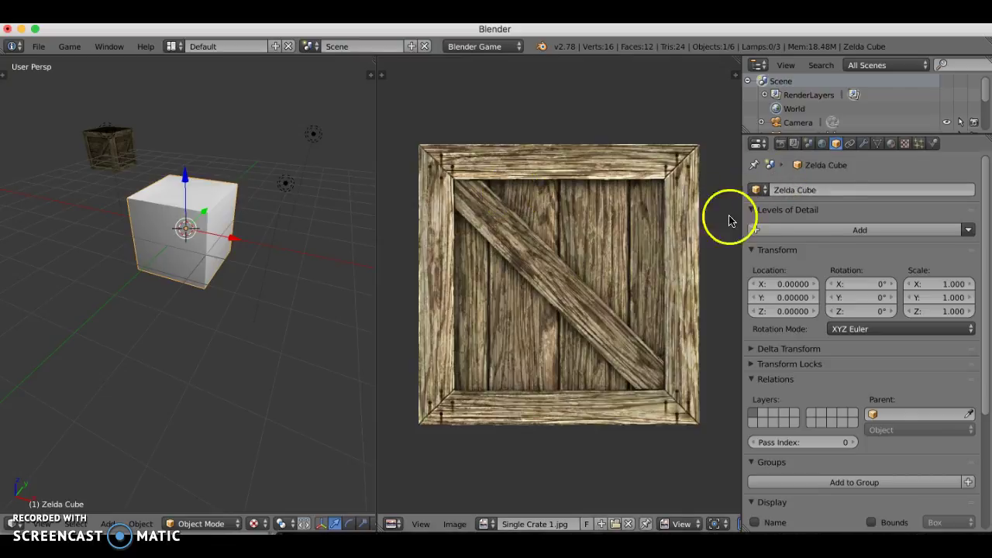
# - Create a new material on the Zelda Cube and name it Zelda Mat
pyautogui.click(891, 144)
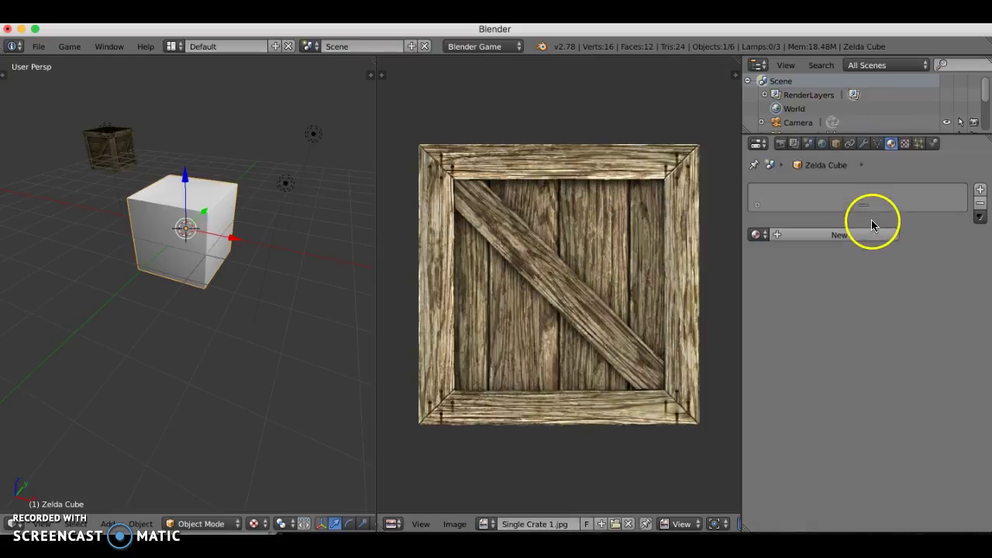
pyautogui.click(846, 232)
pyautogui.doubleClick(812, 234)
pyautogui.write('Zelda C')
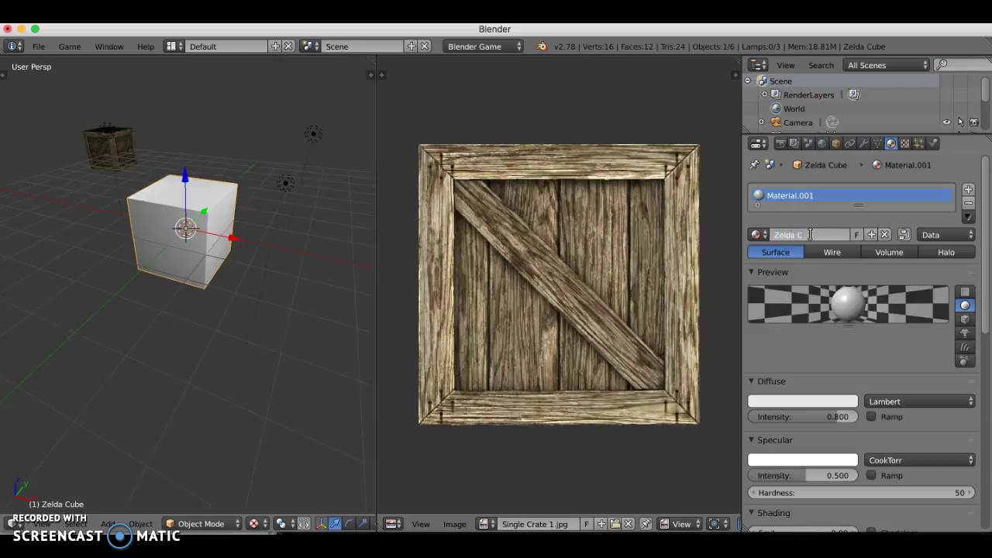
pyautogui.press('BackSpace')
pyautogui.write('Ma')
pyautogui.press('Return')
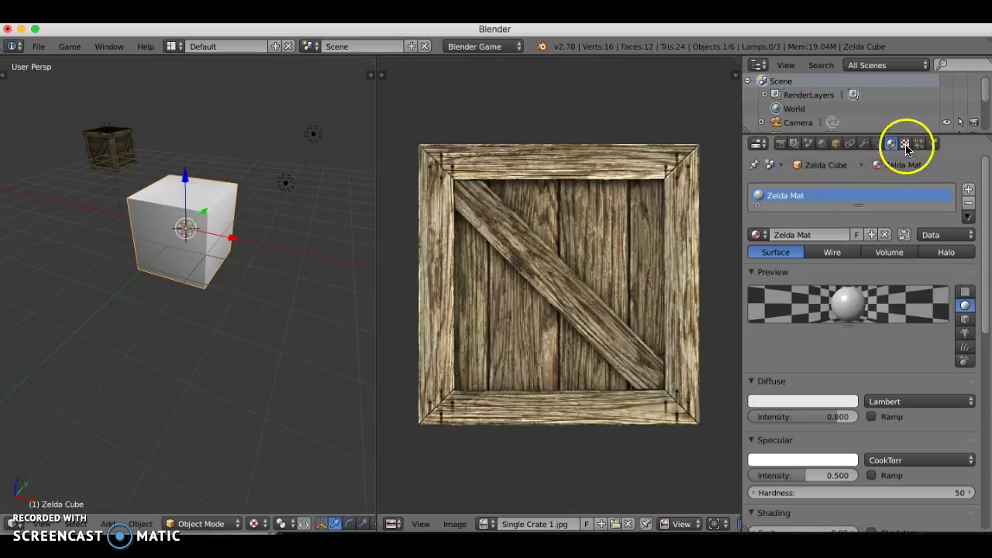
# - Add a new texture to the Zelda Cube's material and name it Zelda Crate Tex
pyautogui.click(905, 144)
pyautogui.scroll(3, 881, 185)
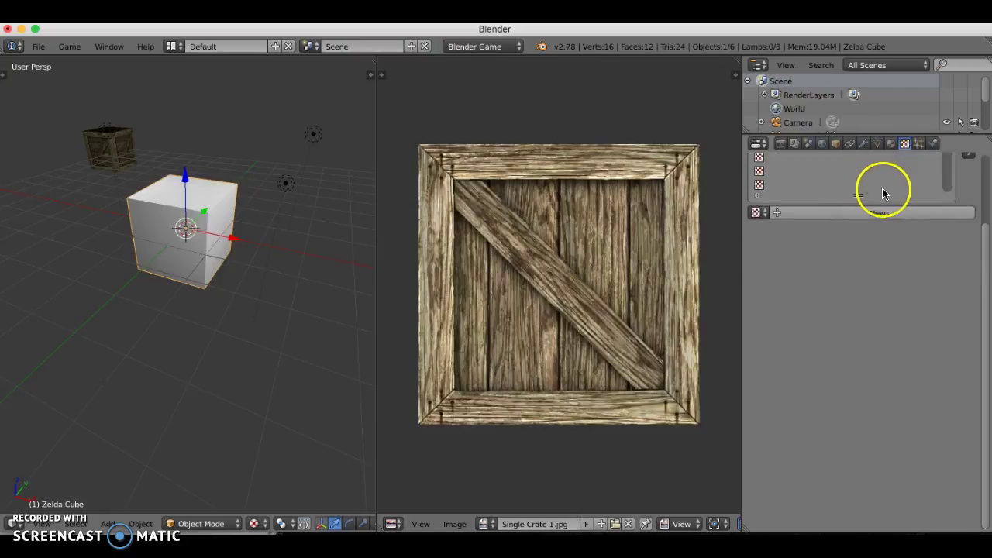
pyautogui.scroll(4, 969, 186)
pyautogui.click(857, 298)
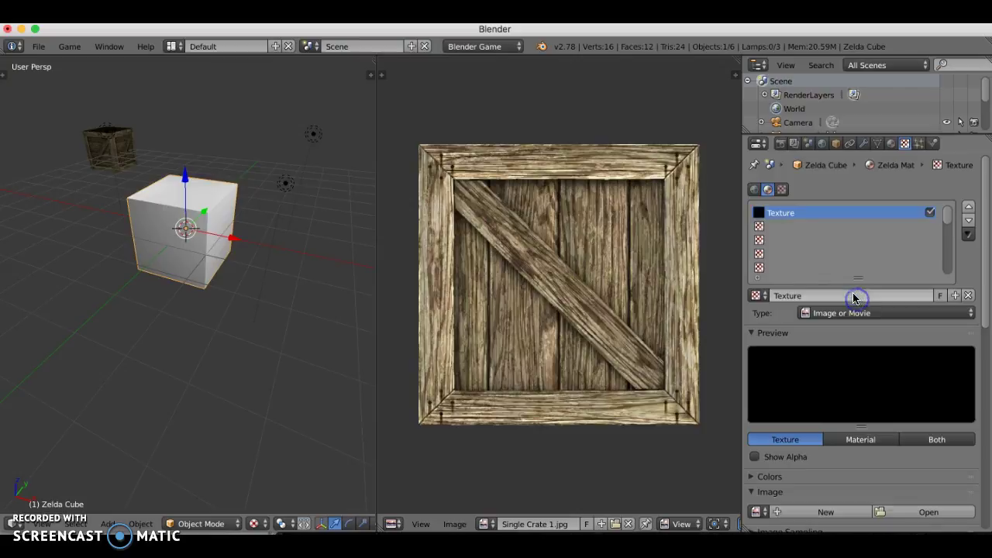
pyautogui.click(839, 292)
pyautogui.write('Zelda')
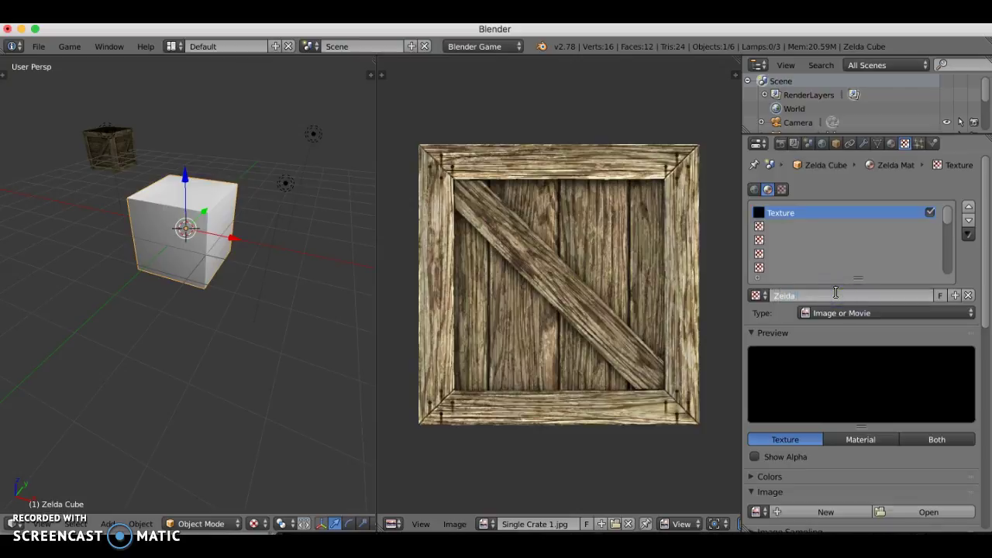
pyautogui.write(' Crate Tex')
pyautogui.press('Return')
# - Rename the Zelda Cube's material as Zelda Crate Mat
pyautogui.click(882, 165)
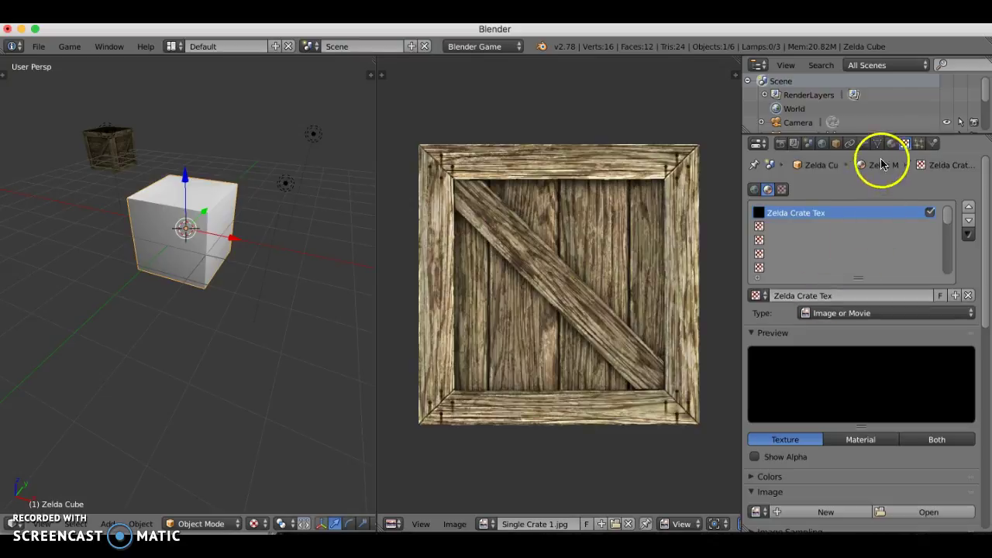
pyautogui.click(799, 238)
pyautogui.click(798, 236)
pyautogui.write('Crate Mat')
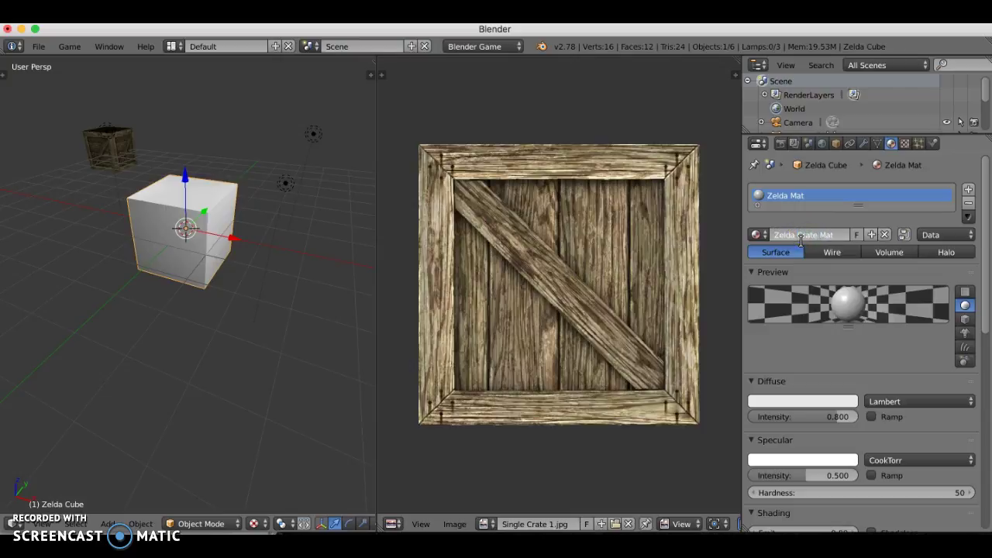
pyautogui.press('Return')
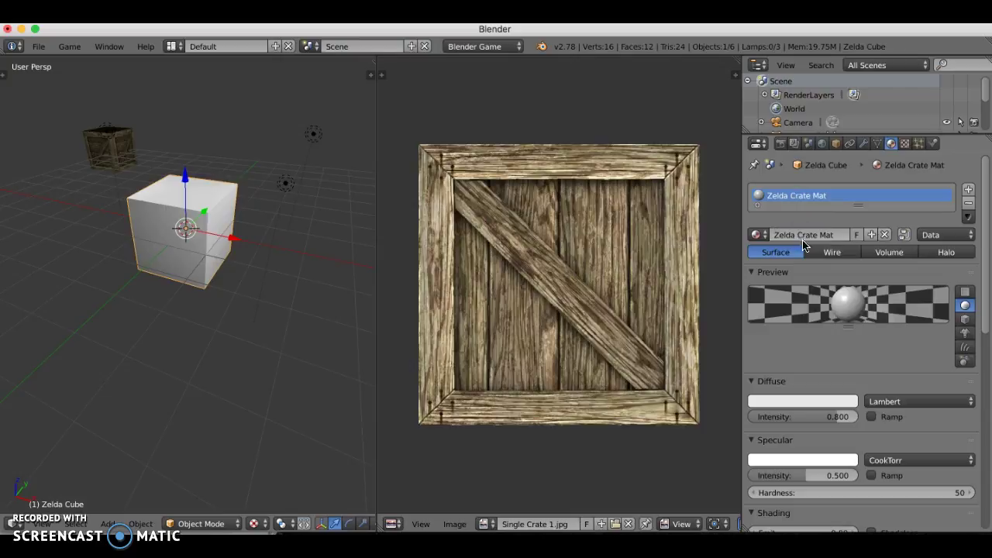
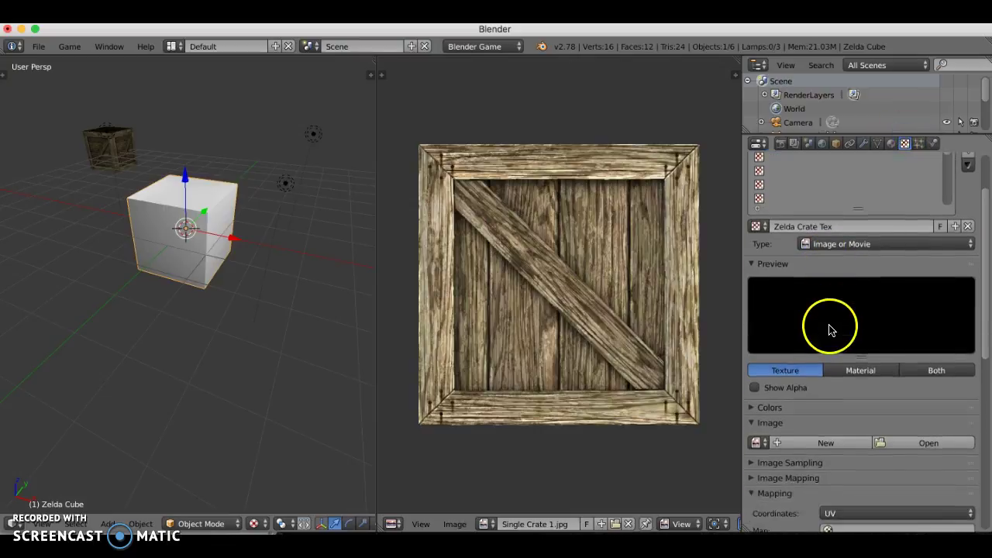
# - Load the image 4 Crates 1.jpg from the Desktop's Crate Collection folder into the Zelda Crate Tex texture
pyautogui.click(914, 383)
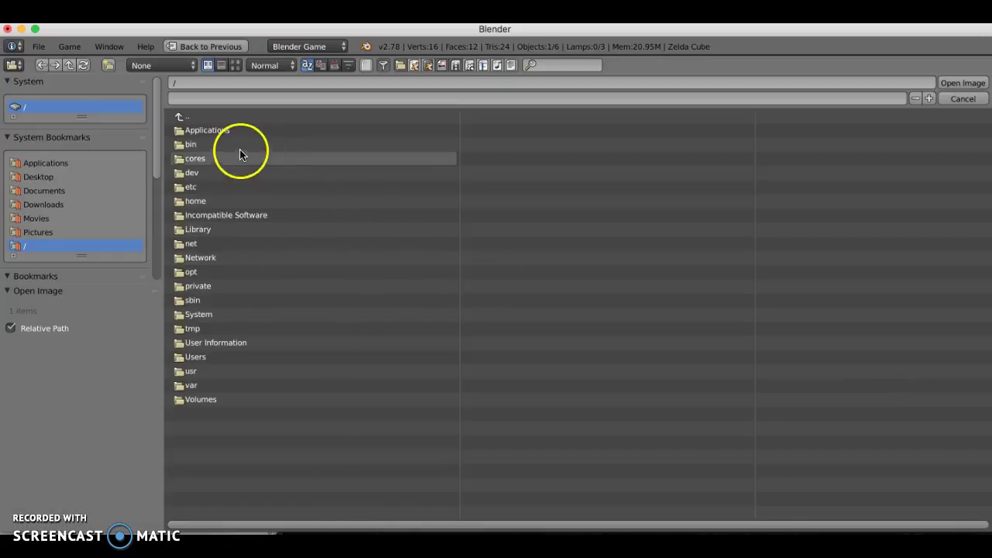
pyautogui.click(39, 176)
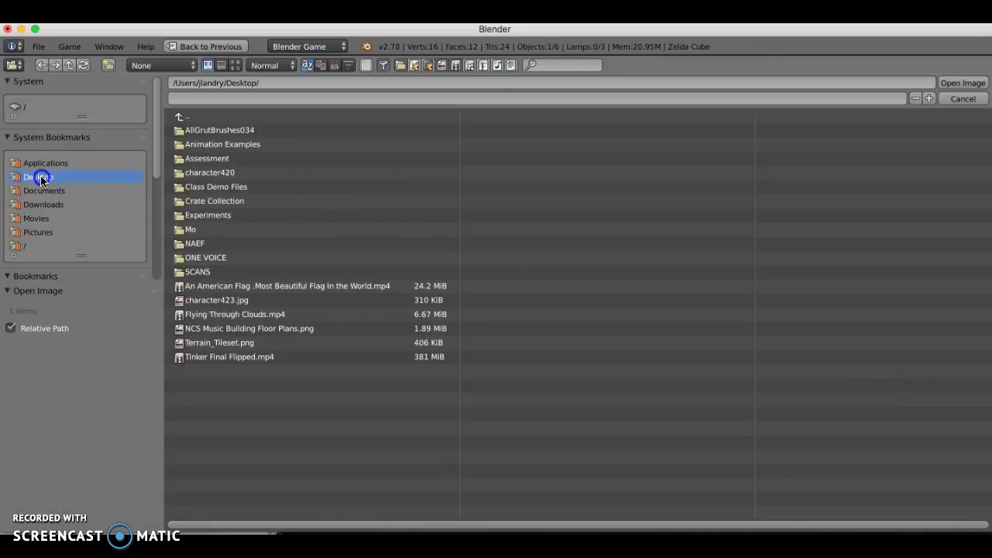
pyautogui.click(236, 65)
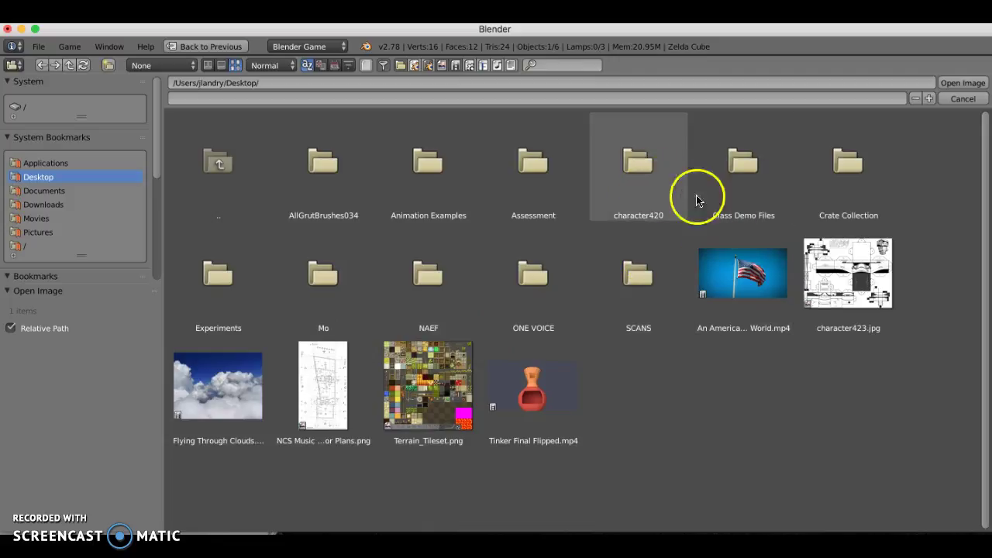
pyautogui.click(832, 182)
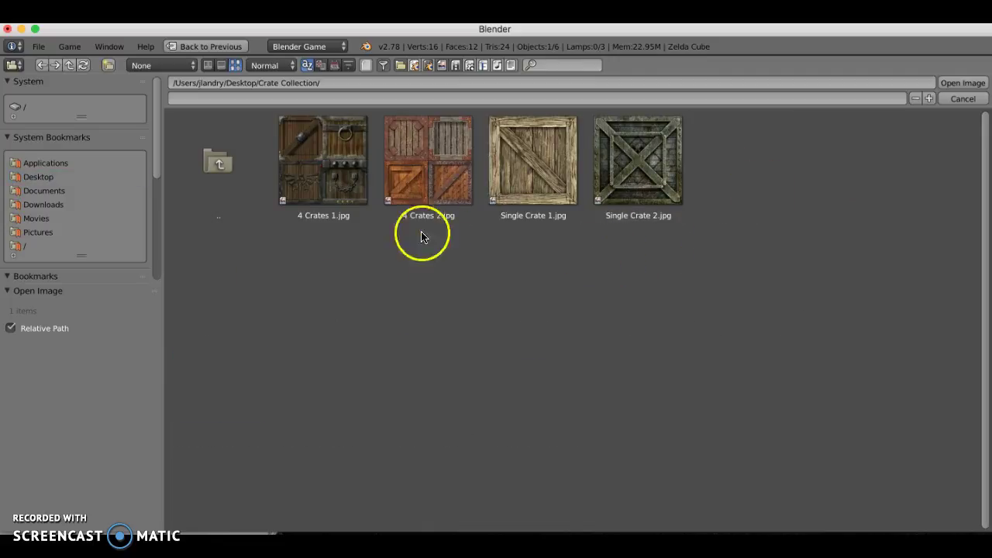
pyautogui.click(325, 172)
pyautogui.click(325, 172)
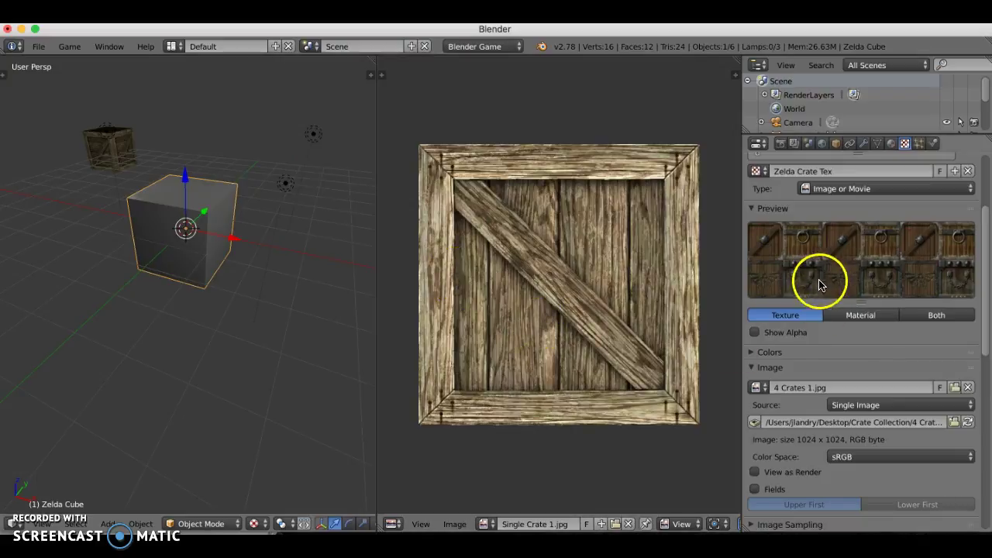
# - Display 4 Crates 1.jpg in the image editor and widen that editor toward the 3D view
pyautogui.click(482, 525)
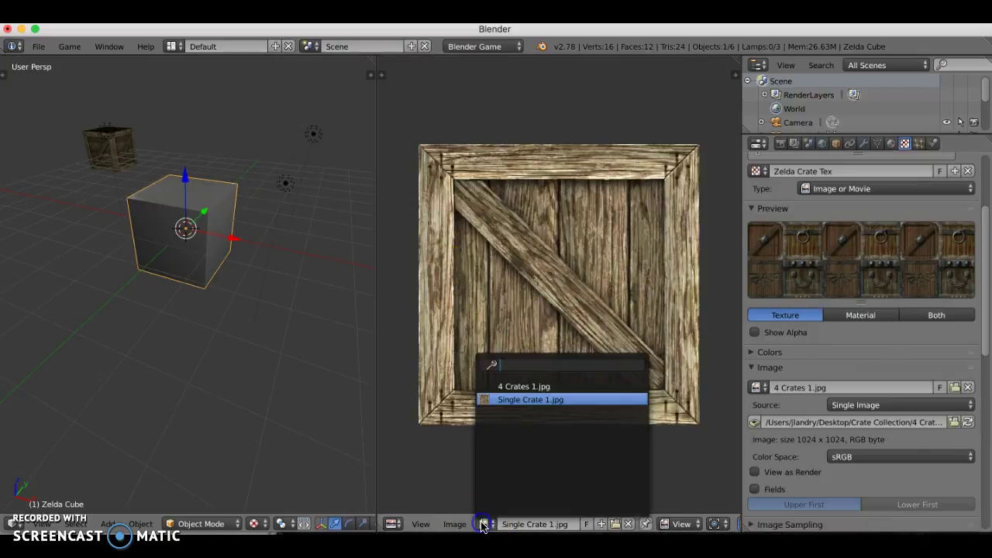
pyautogui.click(522, 386)
pyautogui.scroll(-3, 546, 349)
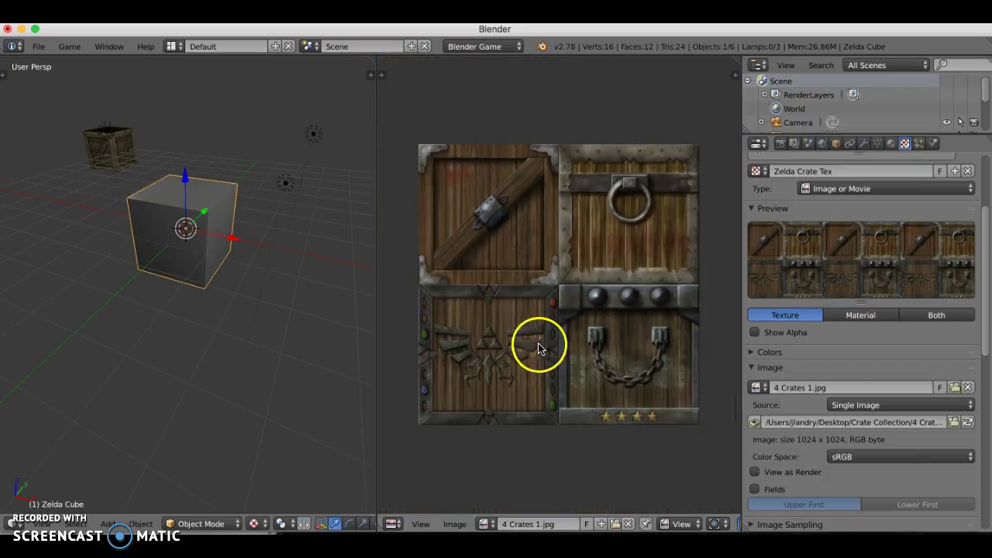
pyautogui.scroll(1, 540, 348)
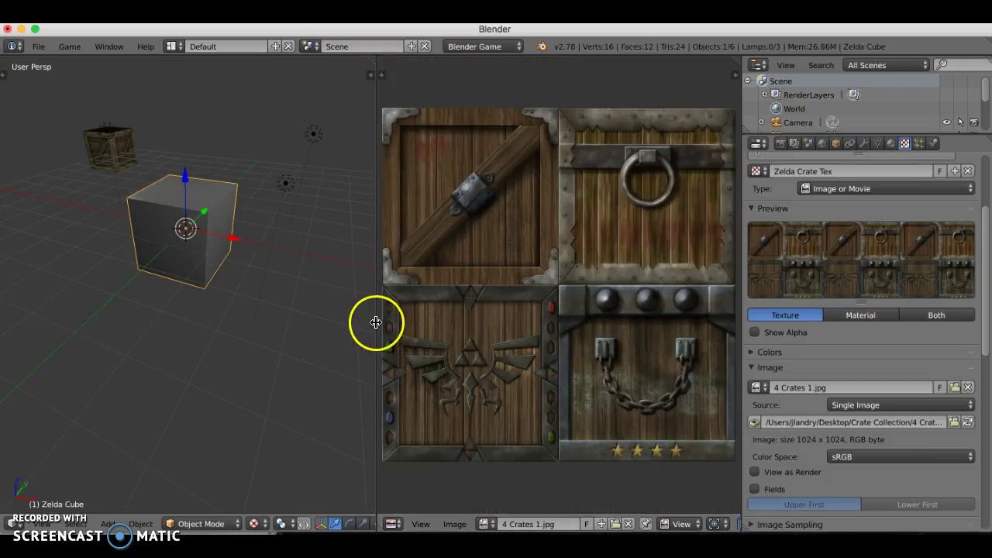
pyautogui.moveTo(377, 326); pyautogui.dragTo(323, 326)
# - Unwrap all faces of the Zelda Cube in Edit Mode and inspect the texture on its sides
pyautogui.press('Tab')
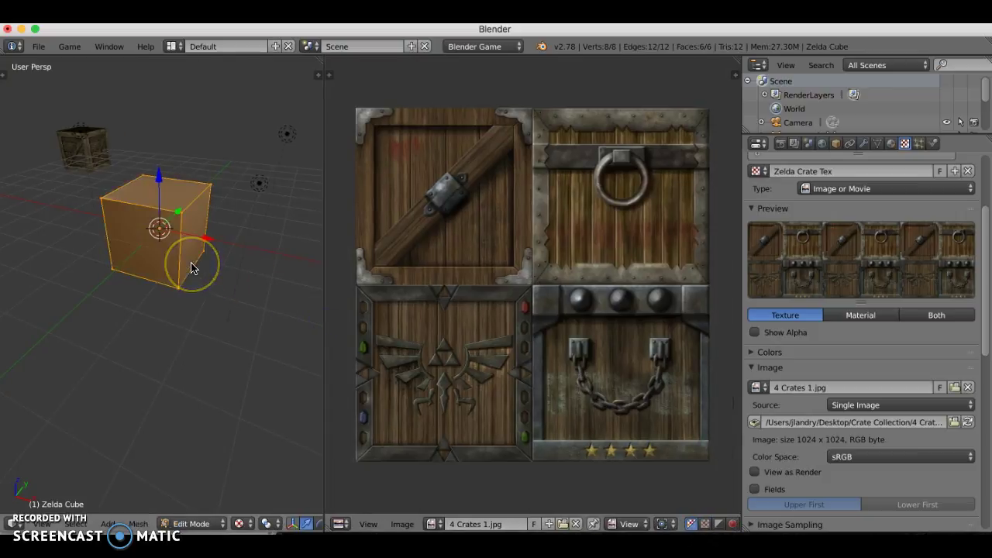
pyautogui.press('u')
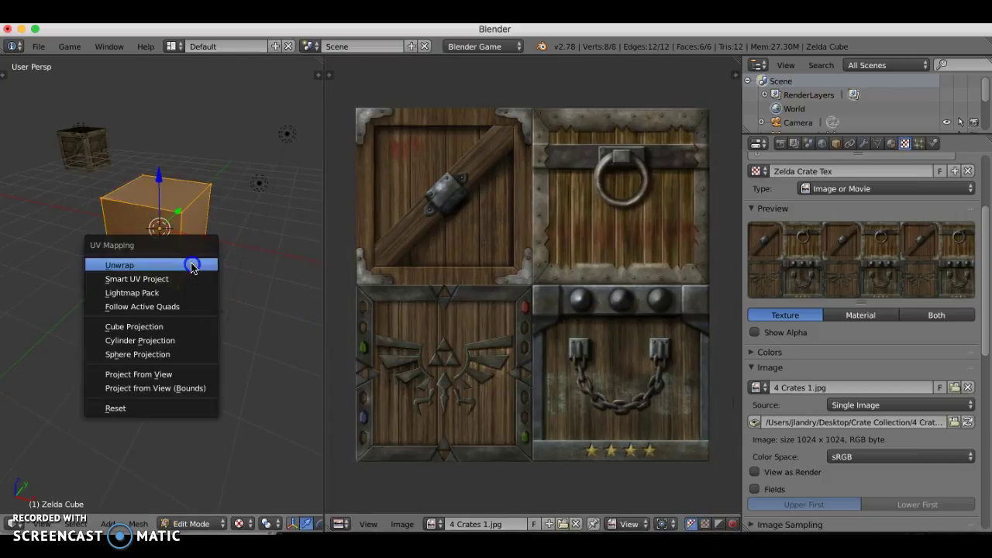
pyautogui.click(192, 267)
pyautogui.scroll(5, 216, 269)
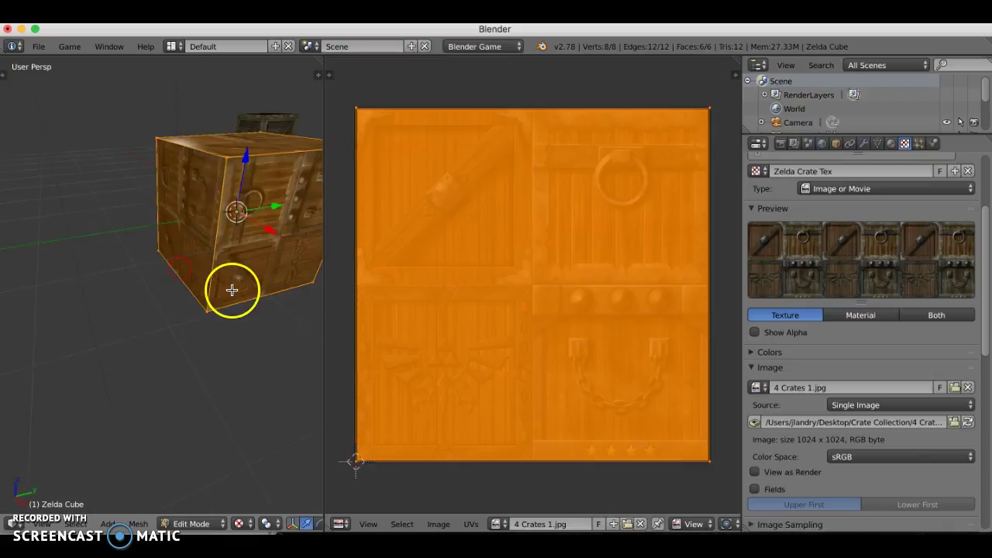
pyautogui.scroll(-5, 248, 272)
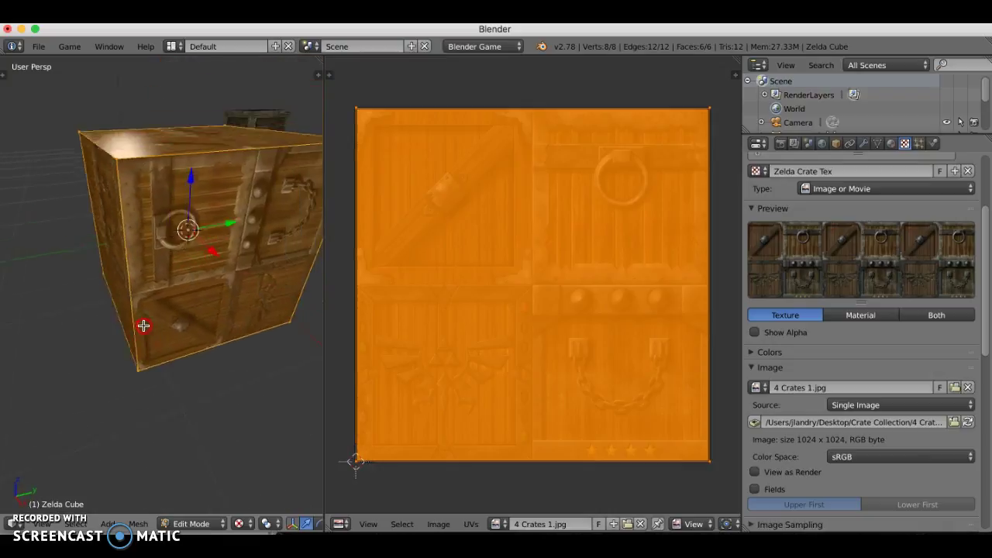
pyautogui.moveTo(162, 314); pyautogui.dragTo(200, 337, button='middle')
# - Deselect everything, switch the mesh to face selection and select the Zelda Cube's top face
pyautogui.press('a')
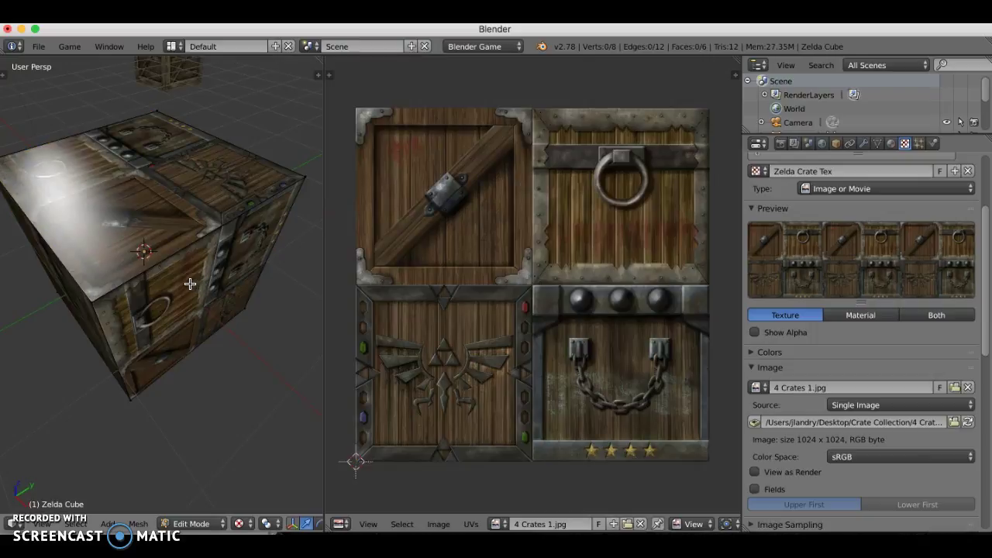
pyautogui.moveTo(198, 275)
pyautogui.mouseDown(button='middle')
pyautogui.moveTo(212, 271)
pyautogui.moveTo(204, 264)
pyautogui.moveTo(213, 269)
pyautogui.mouseUp(button='middle')
pyautogui.hotkey('ctrl', 'Tab')
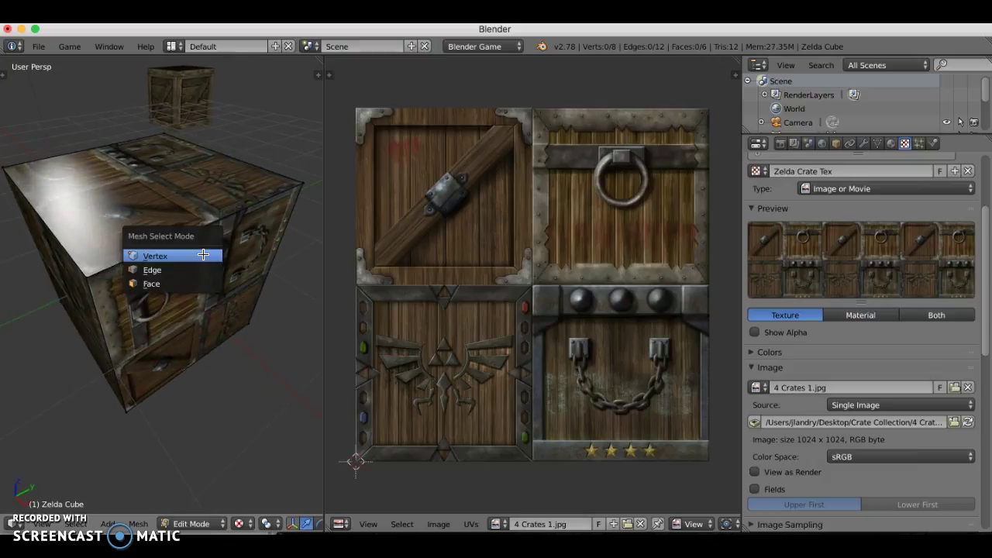
pyautogui.click(175, 284)
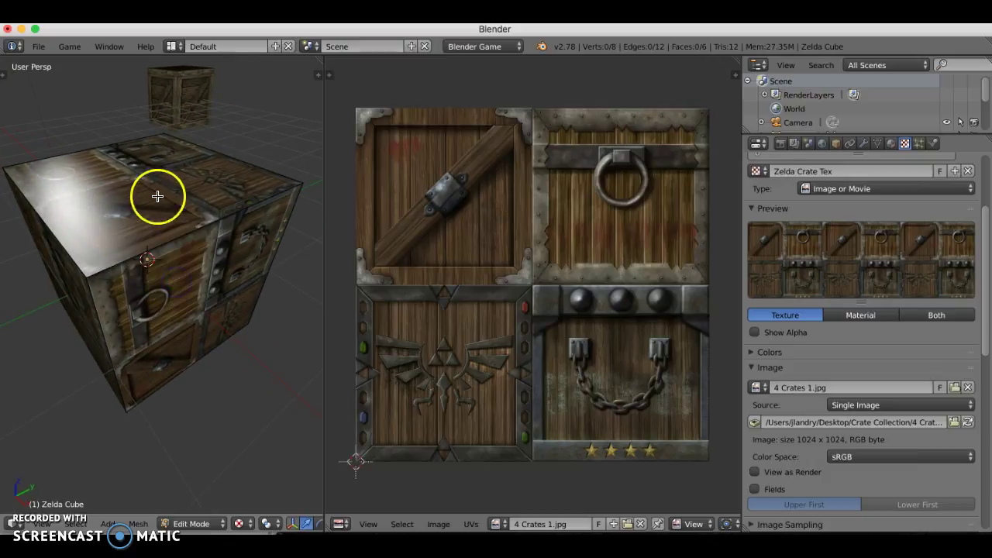
pyautogui.moveTo(177, 227)
pyautogui.mouseDown(button='middle')
pyautogui.moveTo(177, 248)
pyautogui.moveTo(181, 235)
pyautogui.moveTo(155, 205)
pyautogui.moveTo(171, 259)
pyautogui.moveTo(148, 271)
pyautogui.moveTo(180, 306)
pyautogui.moveTo(159, 206)
pyautogui.moveTo(186, 232)
pyautogui.mouseUp(button='middle')
pyautogui.rightClick(132, 170)
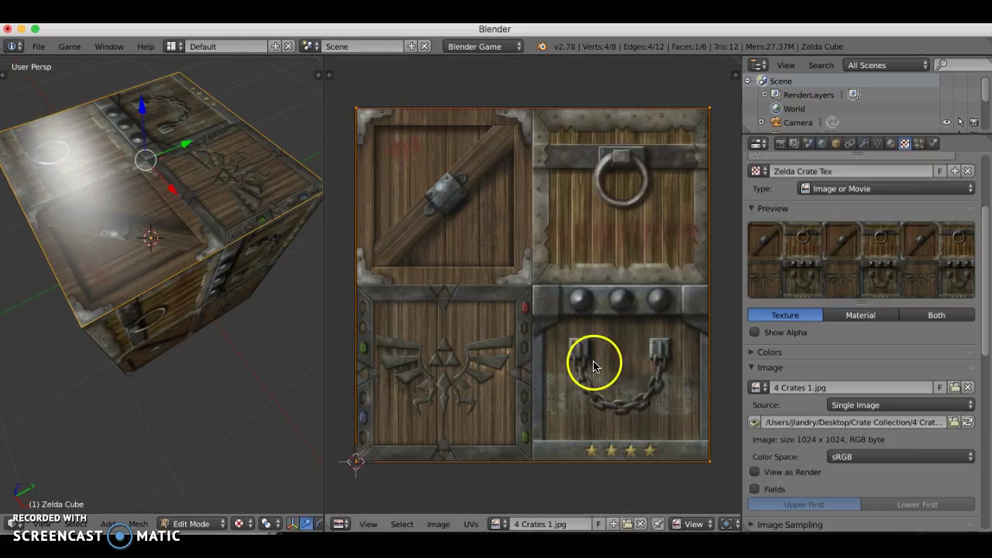
# - Select all UVs of the top face and scale them down to about half, the size of one crate image
pyautogui.press('a')
pyautogui.press('a')
pyautogui.click(604, 349)
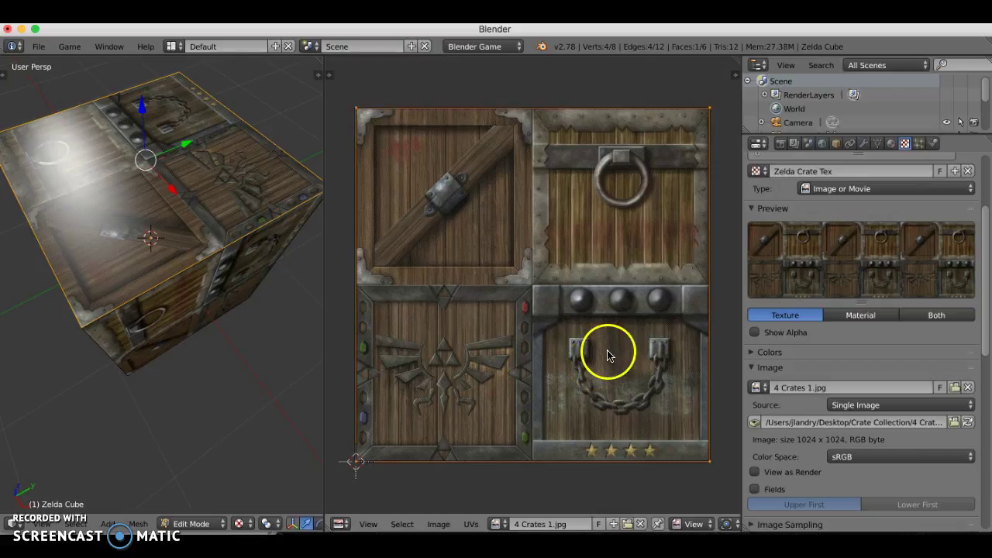
pyautogui.press('s')
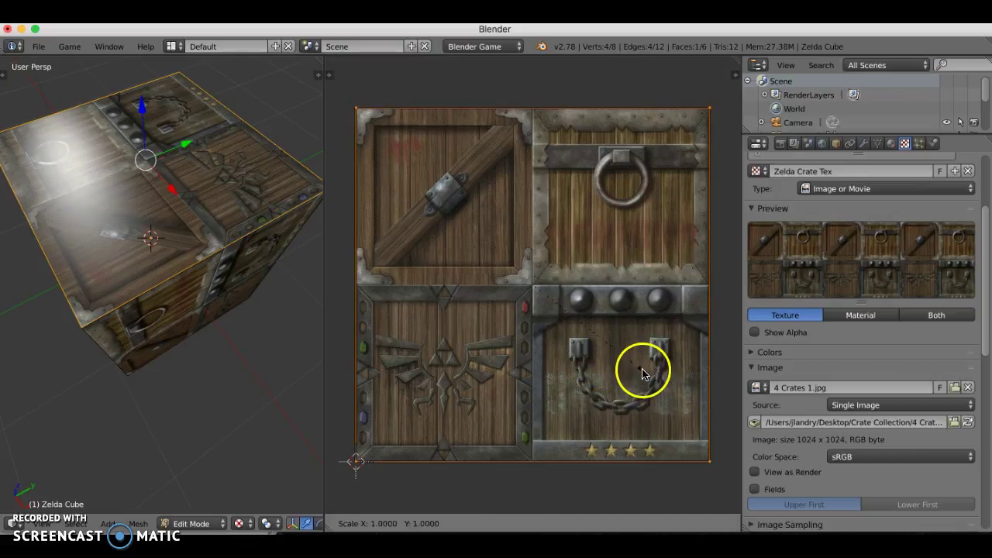
pyautogui.click(595, 319)
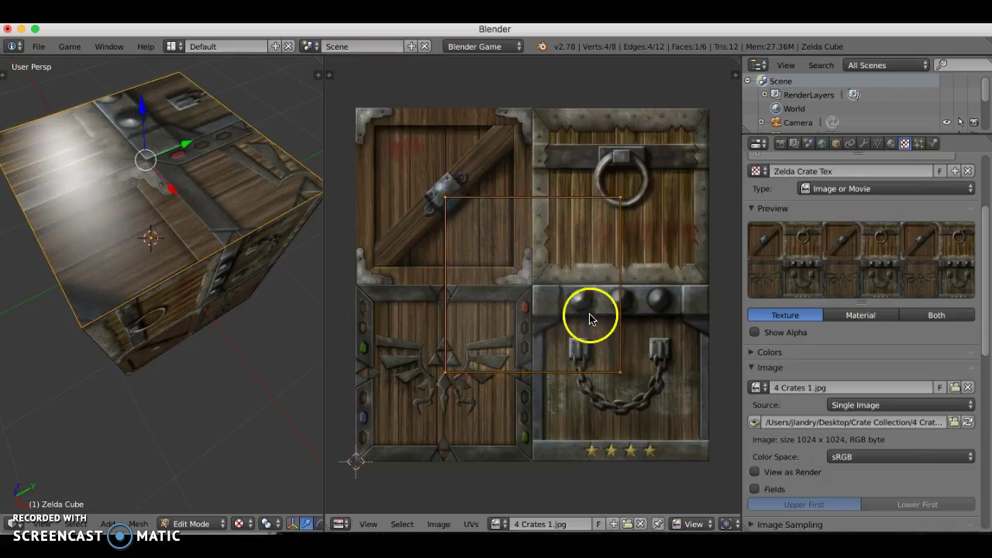
# - Move the top face's UVs onto the crate image with the winged triangle emblem
pyautogui.press('g')
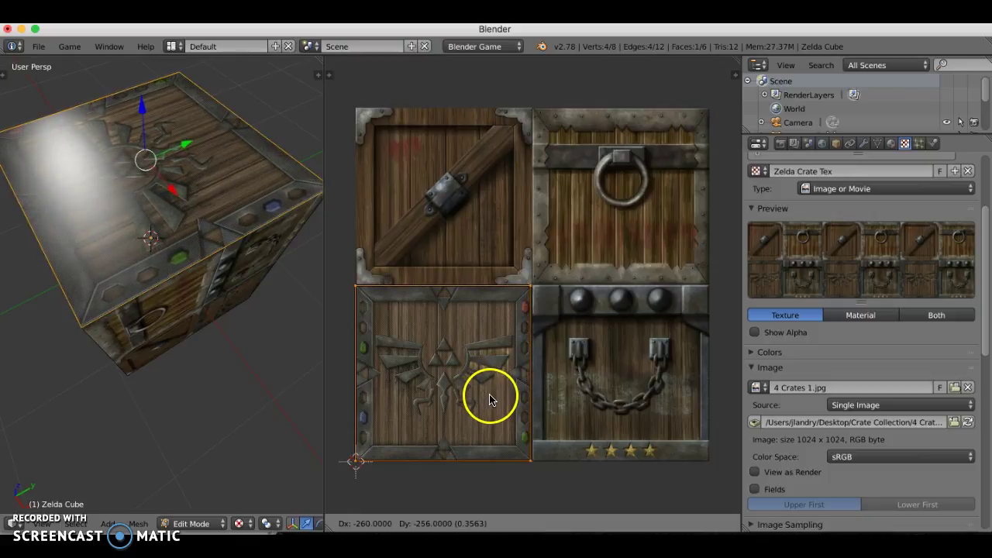
pyautogui.click(490, 399)
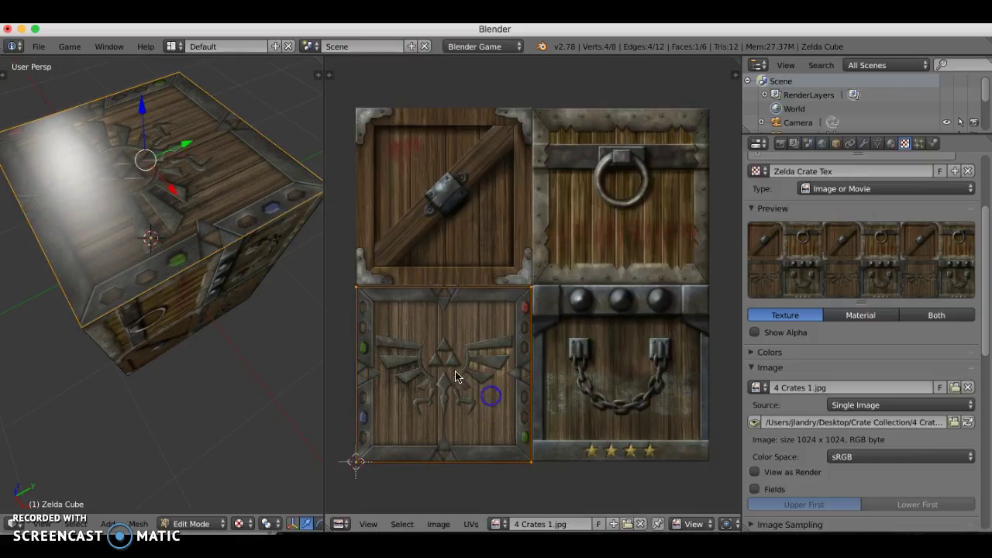
pyautogui.click(195, 284)
pyautogui.moveTo(194, 283)
pyautogui.mouseDown(button='middle')
pyautogui.moveTo(167, 267)
pyautogui.moveTo(185, 288)
pyautogui.mouseUp(button='middle')
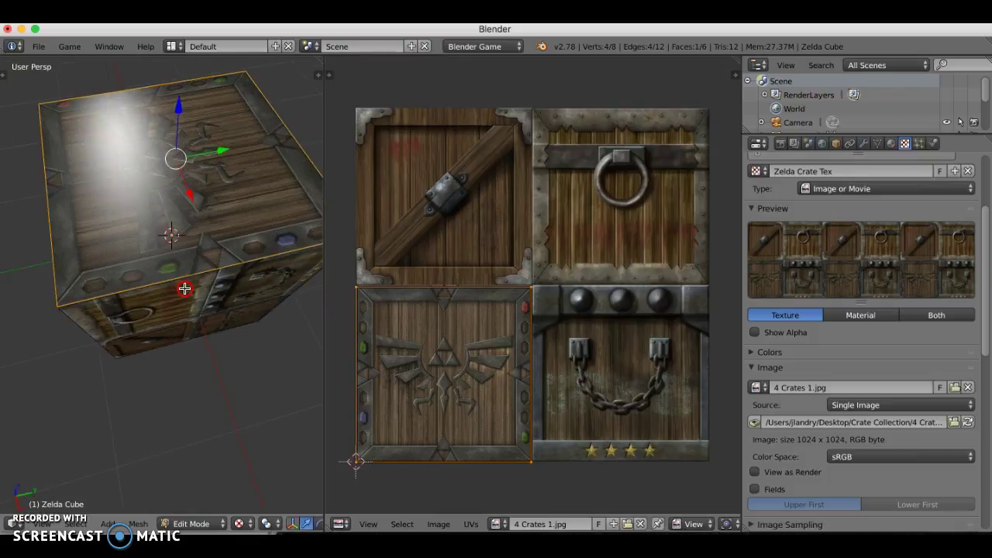
# - Set the specular intensity of Zelda Crate Mat to 0 and return to the texture settings
pyautogui.click(890, 143)
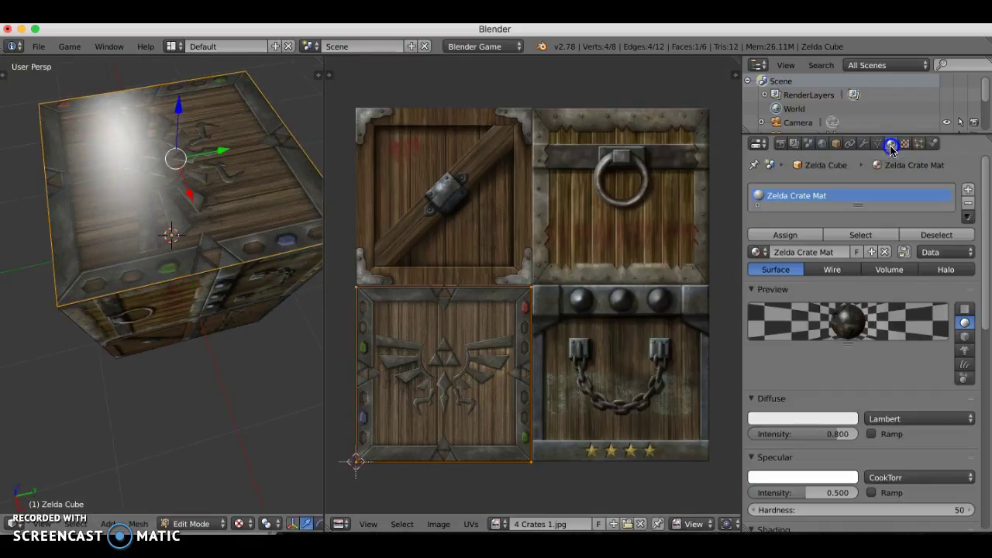
pyautogui.scroll(-3, 803, 380)
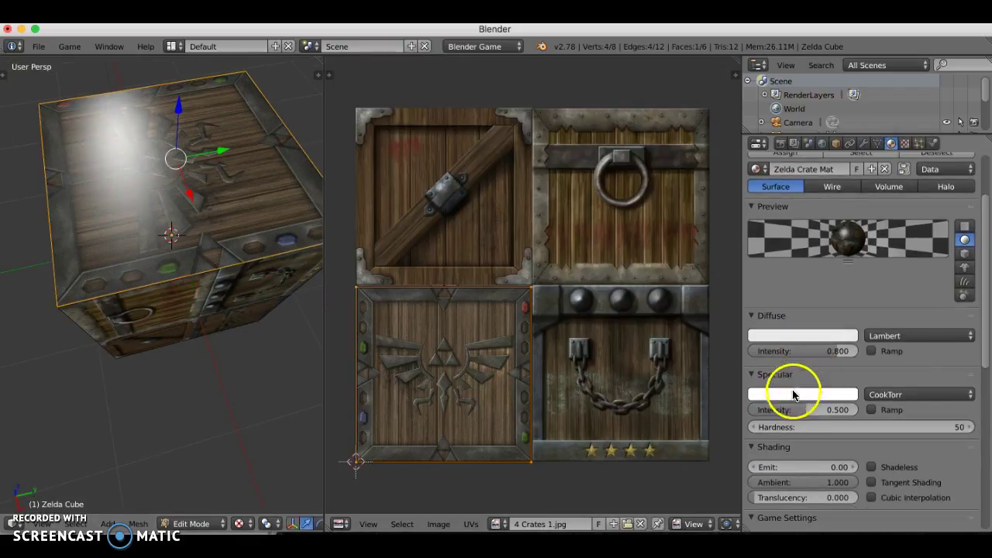
pyautogui.moveTo(801, 412); pyautogui.dragTo(755, 411)
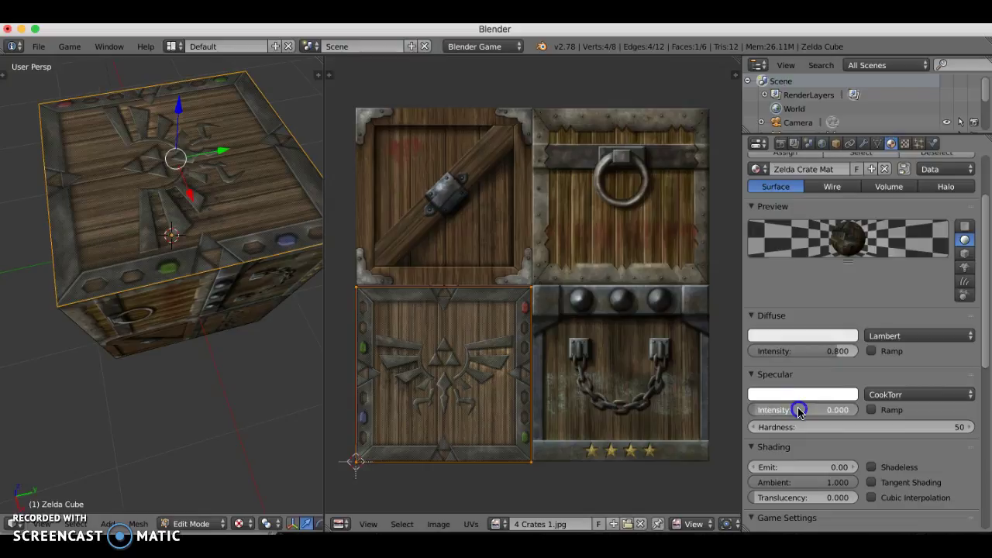
pyautogui.click(905, 143)
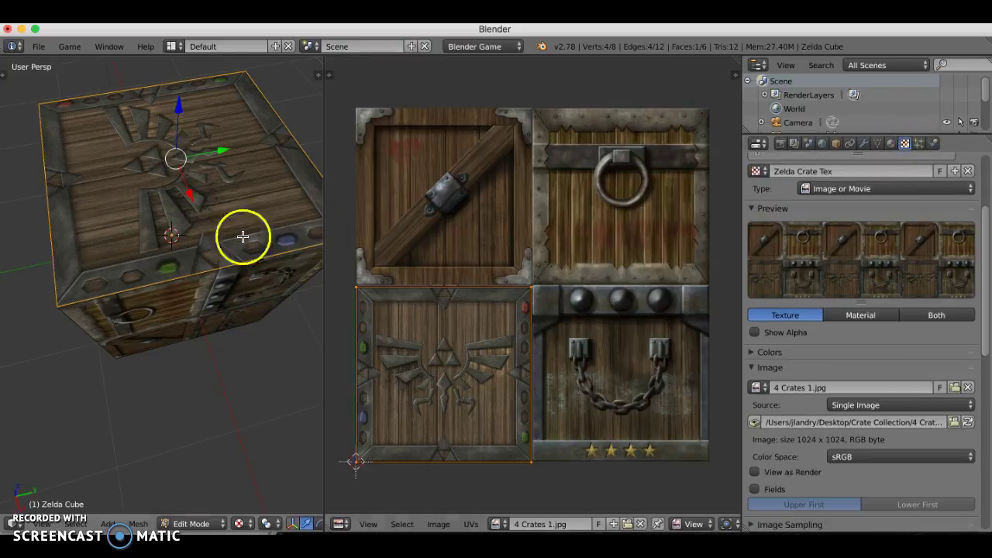
# - Select the cube's side face below the emblem's edge and scale its UVs by 0.5
pyautogui.moveTo(243, 237)
pyautogui.mouseDown(button='middle')
pyautogui.moveTo(186, 250)
pyautogui.moveTo(127, 244)
pyautogui.moveTo(238, 265)
pyautogui.moveTo(237, 281)
pyautogui.moveTo(166, 248)
pyautogui.moveTo(207, 262)
pyautogui.moveTo(230, 248)
pyautogui.moveTo(204, 248)
pyautogui.moveTo(251, 252)
pyautogui.mouseUp(button='middle')
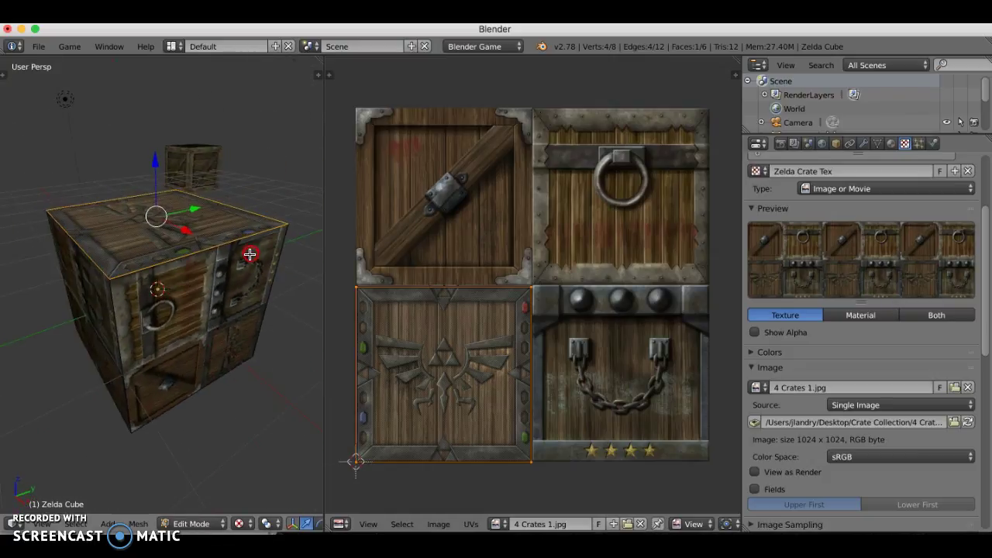
pyautogui.rightClick(213, 308)
pyautogui.moveTo(193, 305)
pyautogui.mouseDown(button='middle')
pyautogui.moveTo(239, 317)
pyautogui.moveTo(209, 295)
pyautogui.moveTo(159, 283)
pyautogui.moveTo(199, 321)
pyautogui.mouseUp(button='middle')
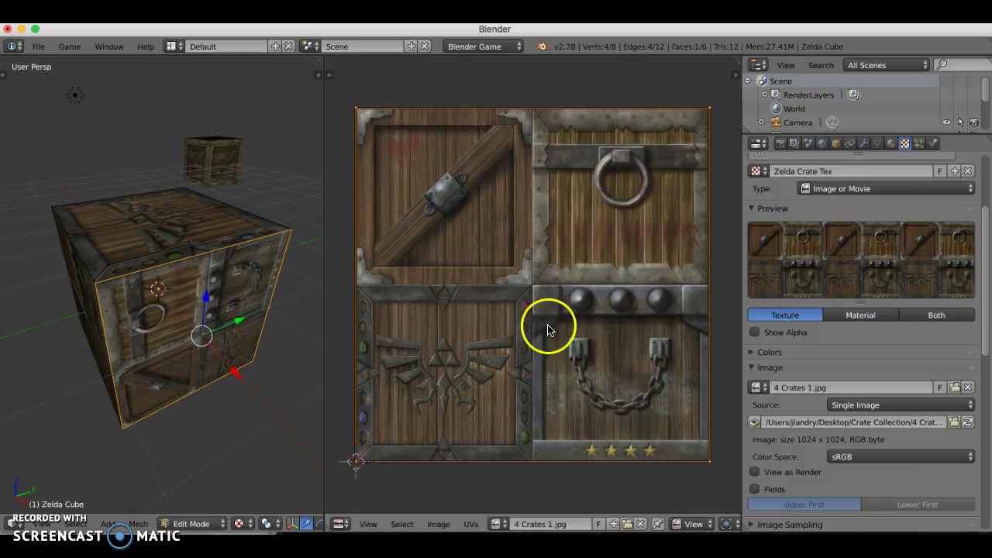
pyautogui.press('s')
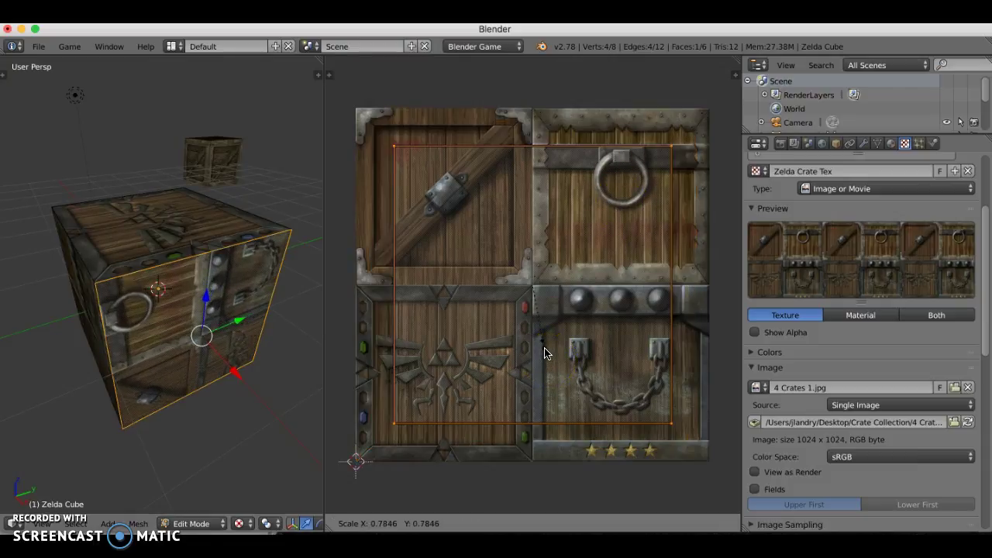
pyautogui.write('.5')
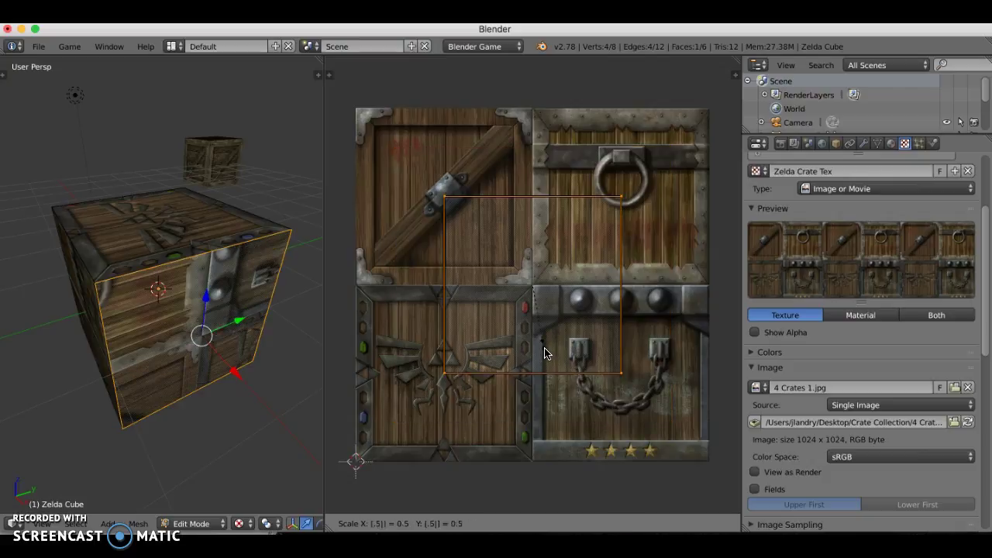
pyautogui.press('Return')
# - Move the side face's UVs onto the crate image with the metal ring handle
pyautogui.press('g')
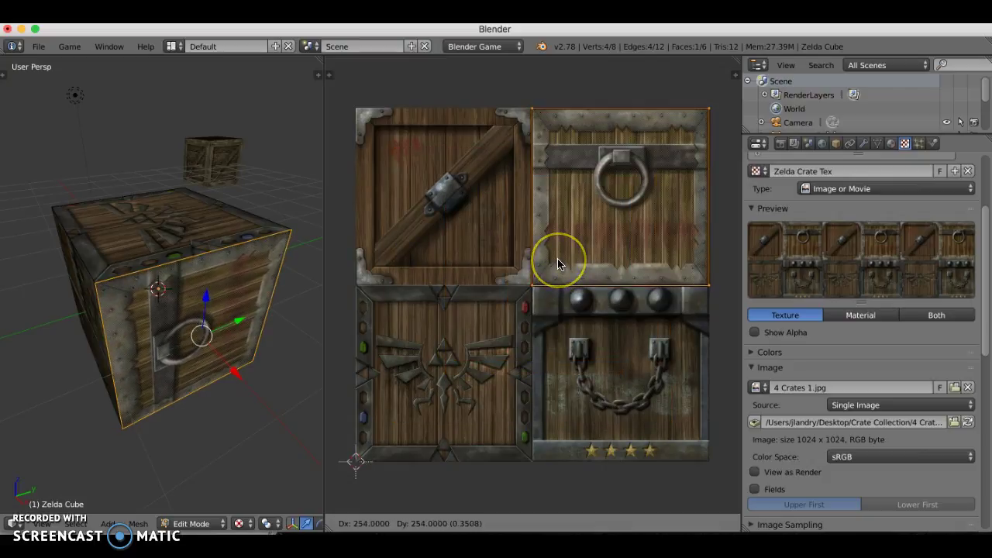
pyautogui.click(558, 261)
pyautogui.moveTo(222, 388); pyautogui.dragTo(178, 360, button='middle')
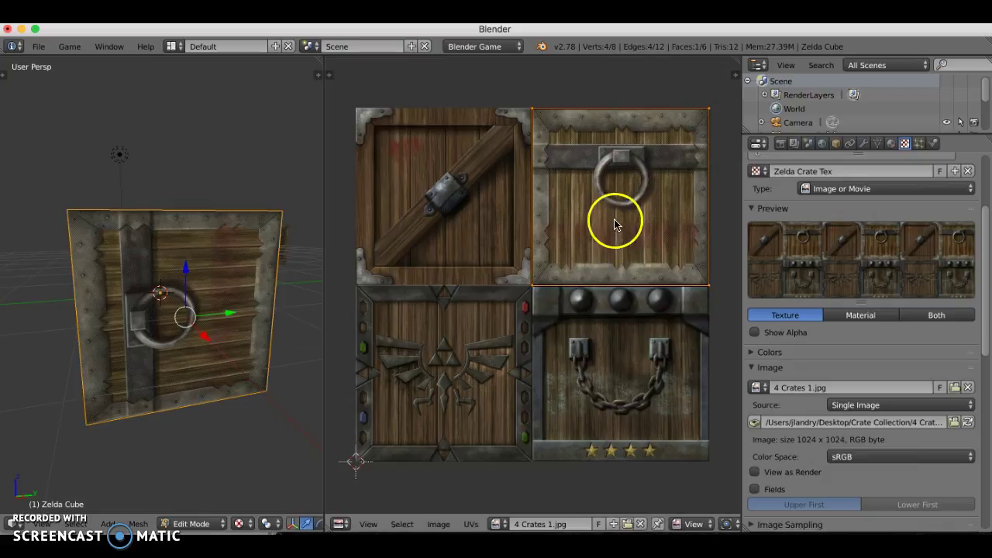
# - Try rotating the ring-handle face itself by 90° in the 3D view, and undo the rotation
pyautogui.moveTo(269, 291); pyautogui.dragTo(247, 298, button='middle')
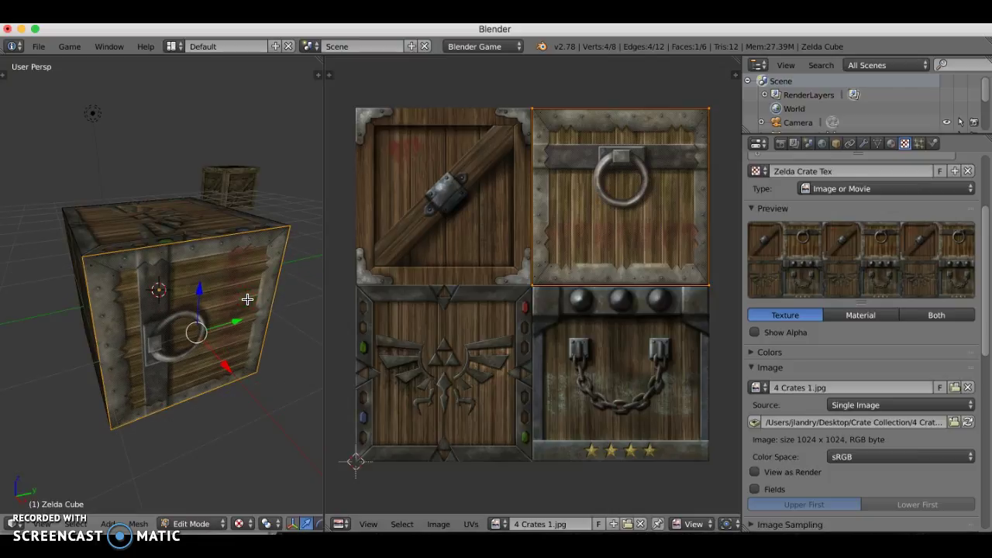
pyautogui.write('r90')
pyautogui.click(248, 299)
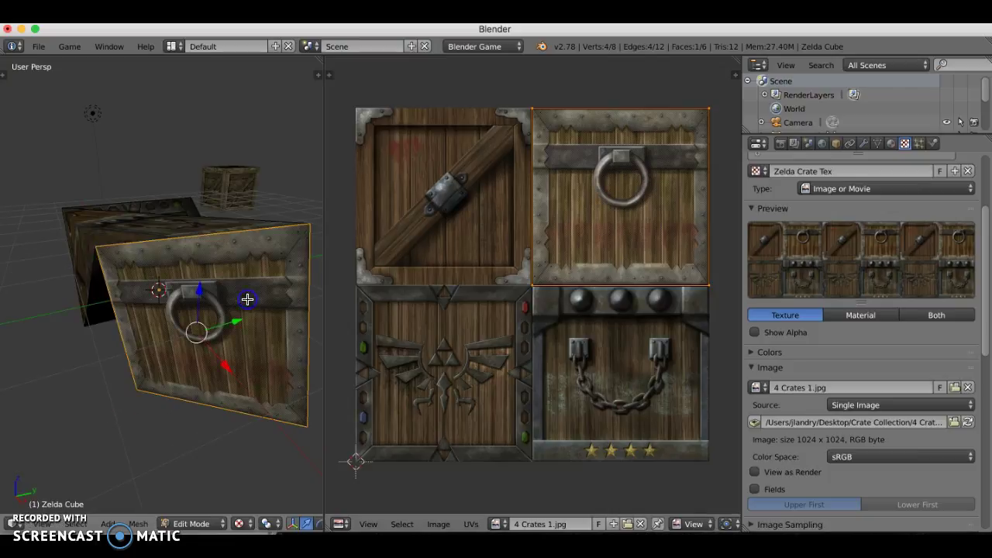
pyautogui.moveTo(226, 255); pyautogui.dragTo(279, 233, button='middle')
pyautogui.hotkey('ctrl', 'z')
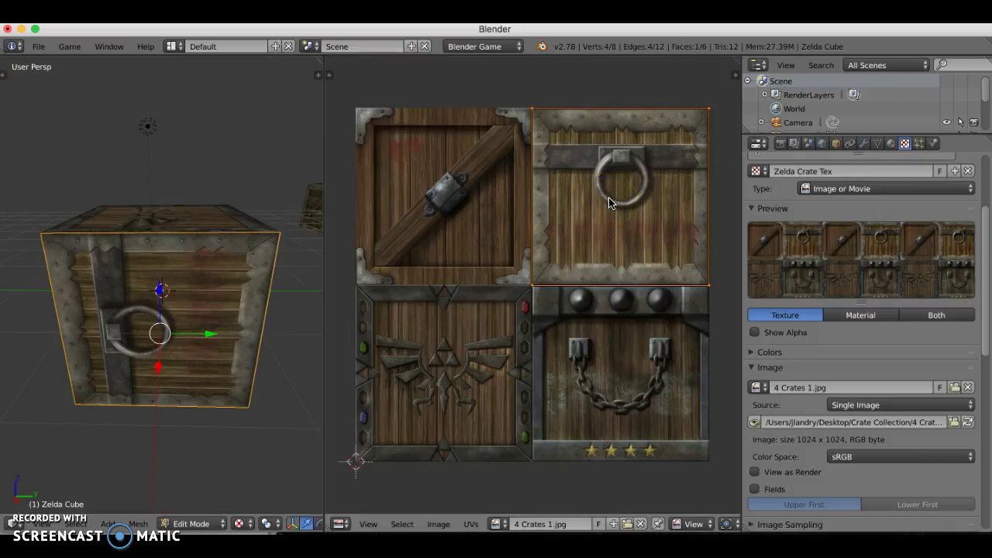
# - Try rotating the ring-handle face's UVs by 90°, and undo the rotation
pyautogui.write('r90')
pyautogui.press('Return')
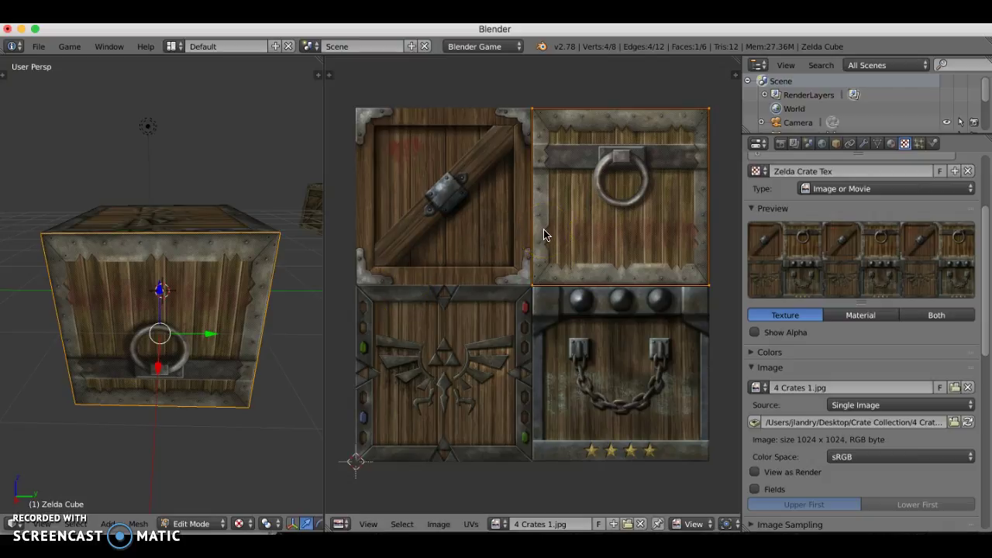
pyautogui.hotkey('ctrl', 'z')
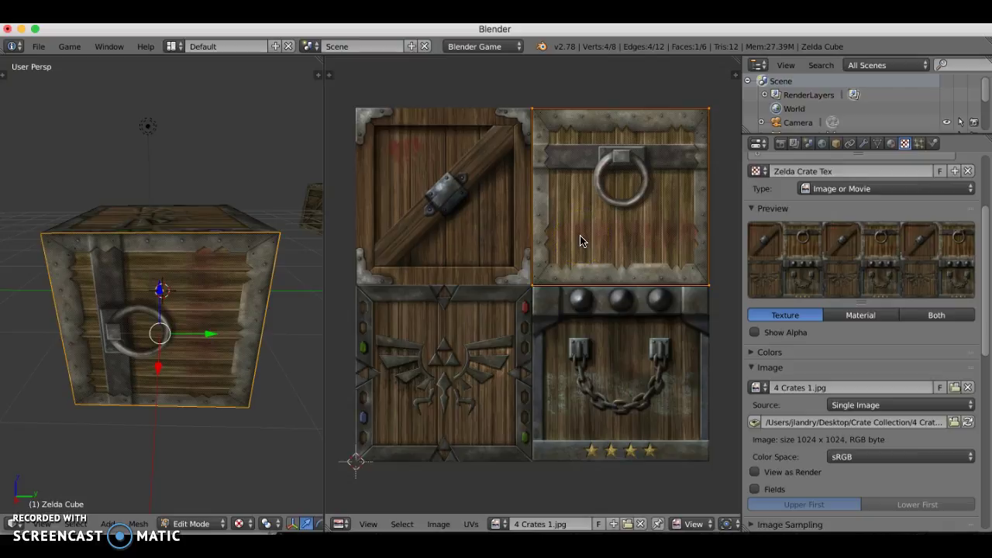
# - Rotate the ring-handle face's UVs by -90° so the ring hangs upright, and deselect the face
pyautogui.write('r')
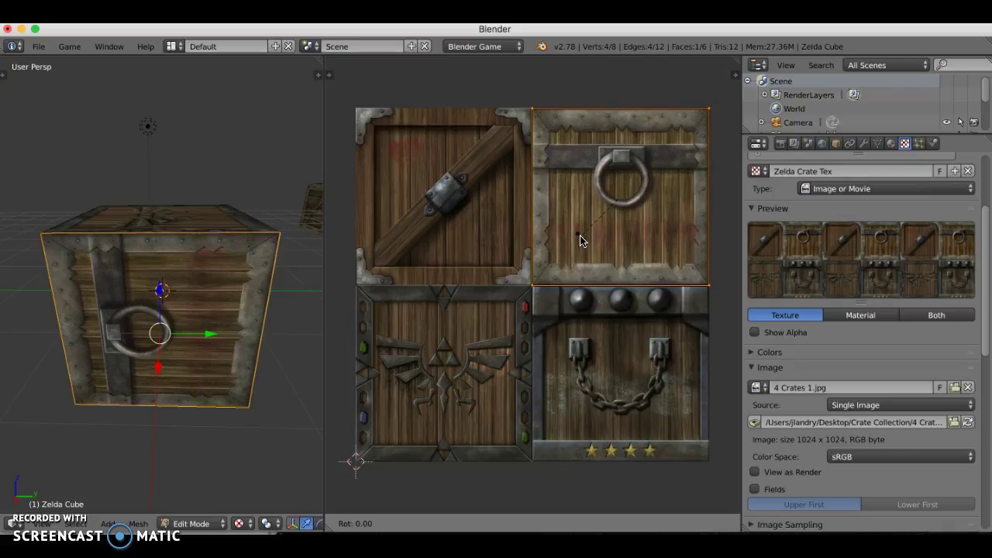
pyautogui.write('-90')
pyautogui.click(581, 240)
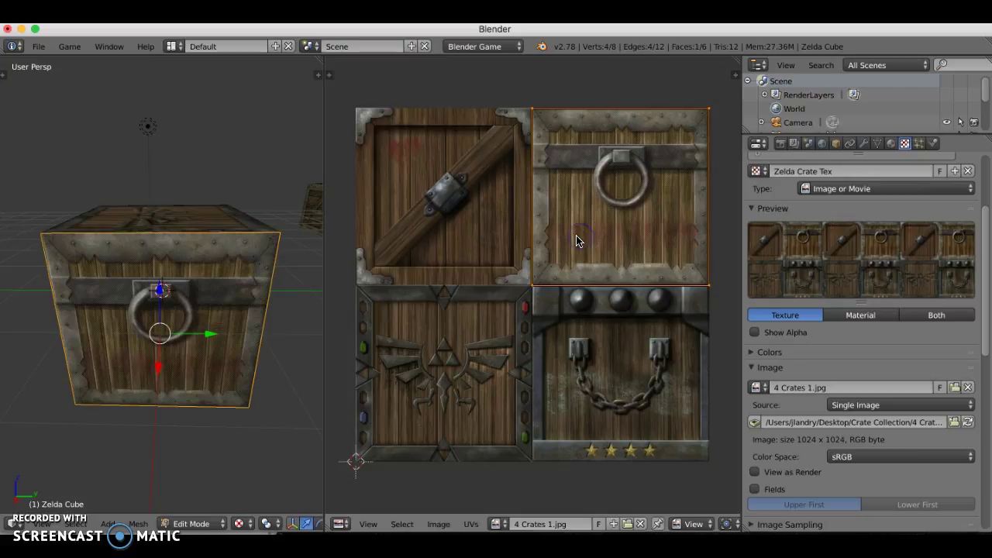
pyautogui.moveTo(197, 290); pyautogui.dragTo(217, 288, button='middle')
pyautogui.press('a')
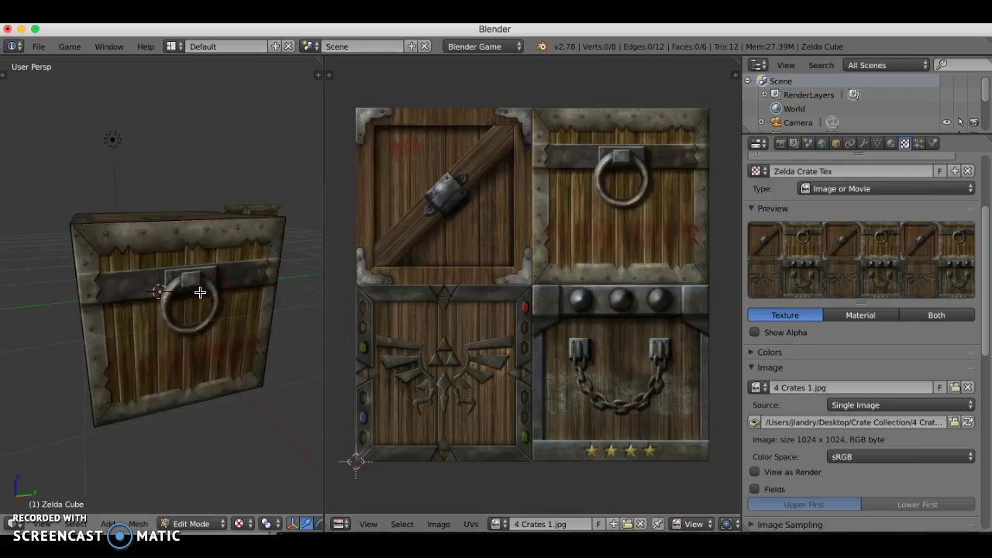
# - Select the next side face still showing all four crates, scale its UVs by 0.5 and place them on the ring-handle crate image
pyautogui.moveTo(168, 325)
pyautogui.mouseDown(button='middle')
pyautogui.moveTo(238, 325)
pyautogui.moveTo(171, 313)
pyautogui.mouseUp(button='middle')
pyautogui.rightClick(141, 306)
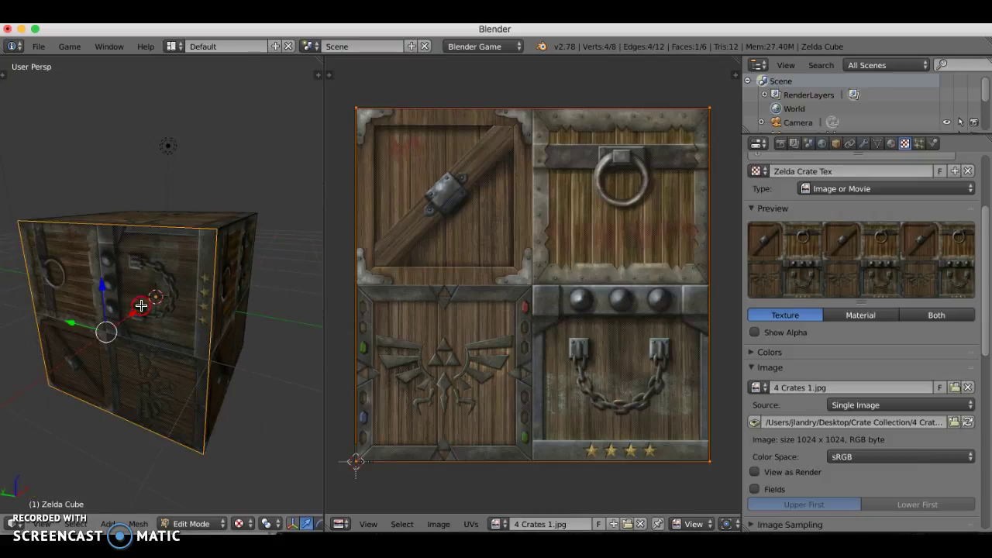
pyautogui.rightClick(574, 362)
pyautogui.write('s')
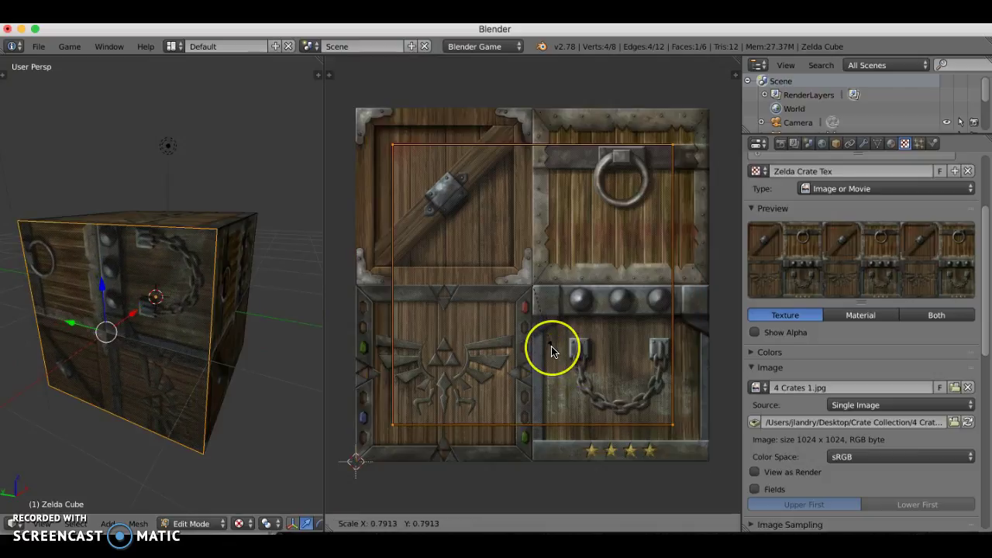
pyautogui.write('.5')
pyautogui.press('Return')
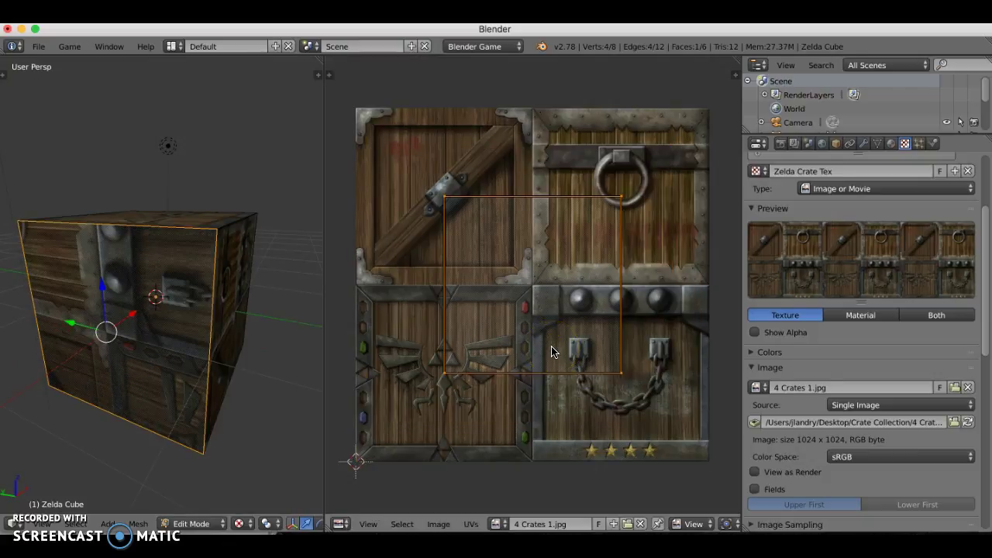
pyautogui.press('g')
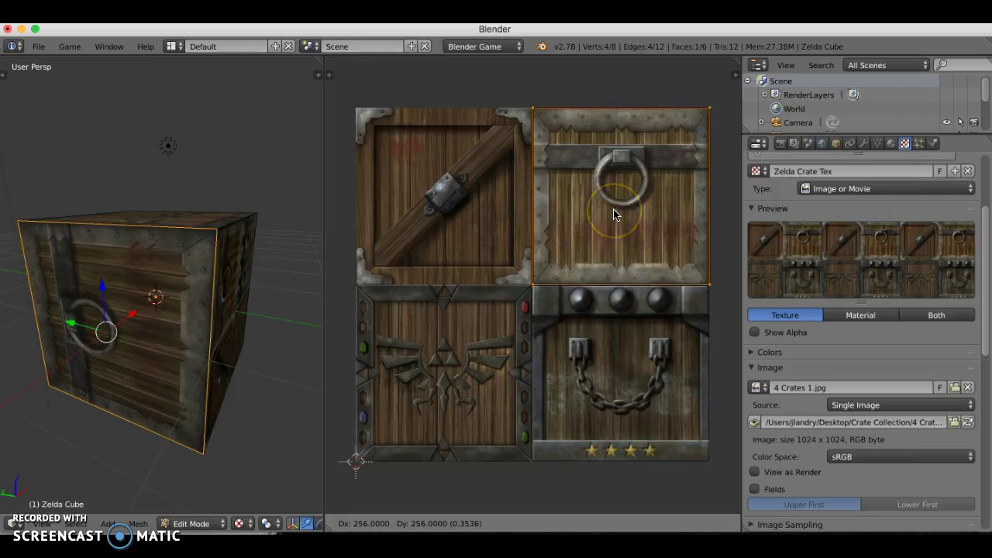
pyautogui.click(613, 215)
# - Rotate the second ring-handle face's UVs by -90°, and deselect the face
pyautogui.moveTo(139, 354); pyautogui.dragTo(195, 351, button='middle')
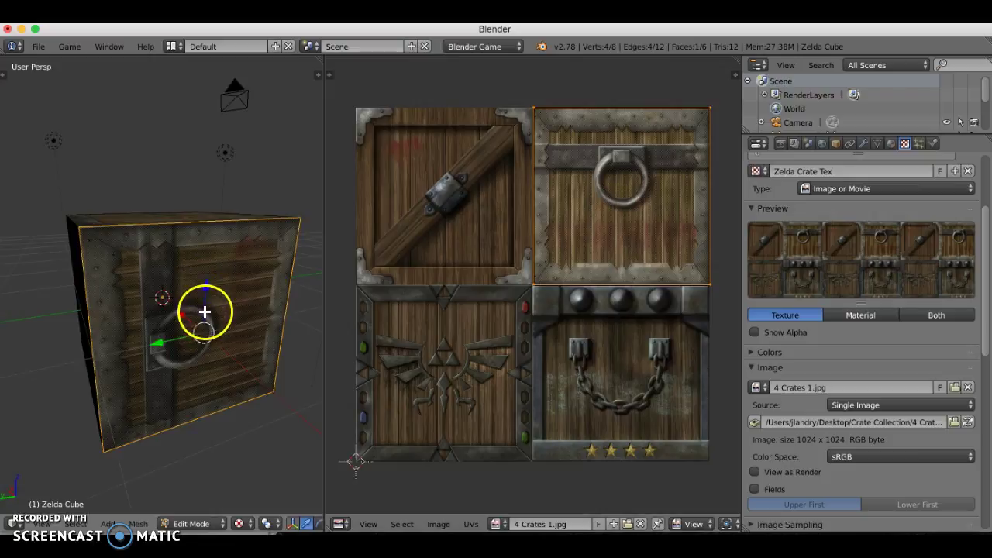
pyautogui.write('r')
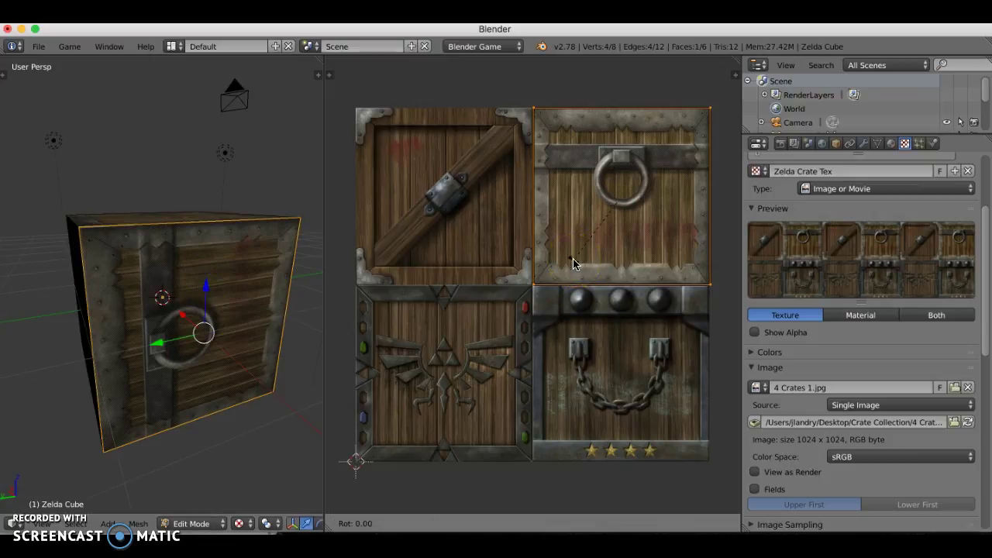
pyautogui.write('-90')
pyautogui.press('Return')
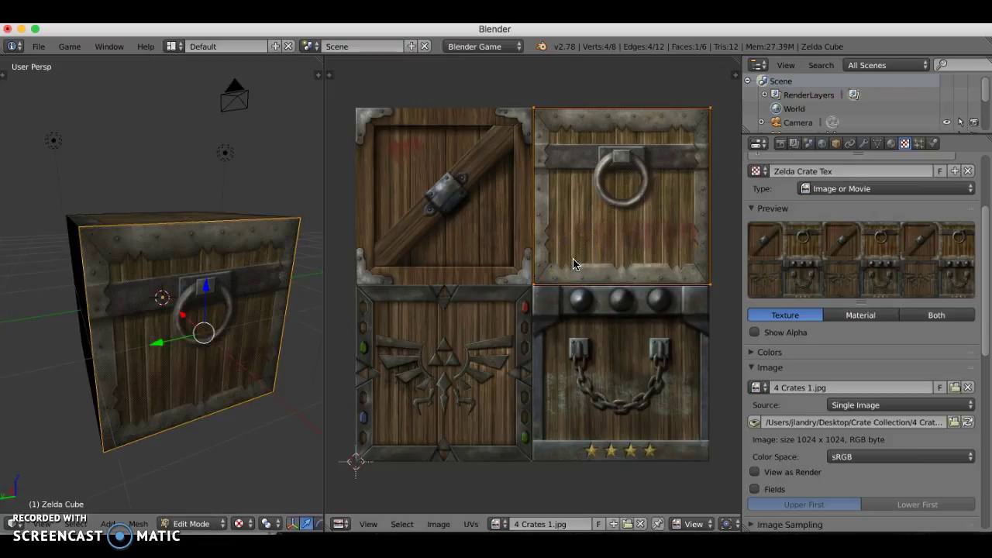
pyautogui.press('a')
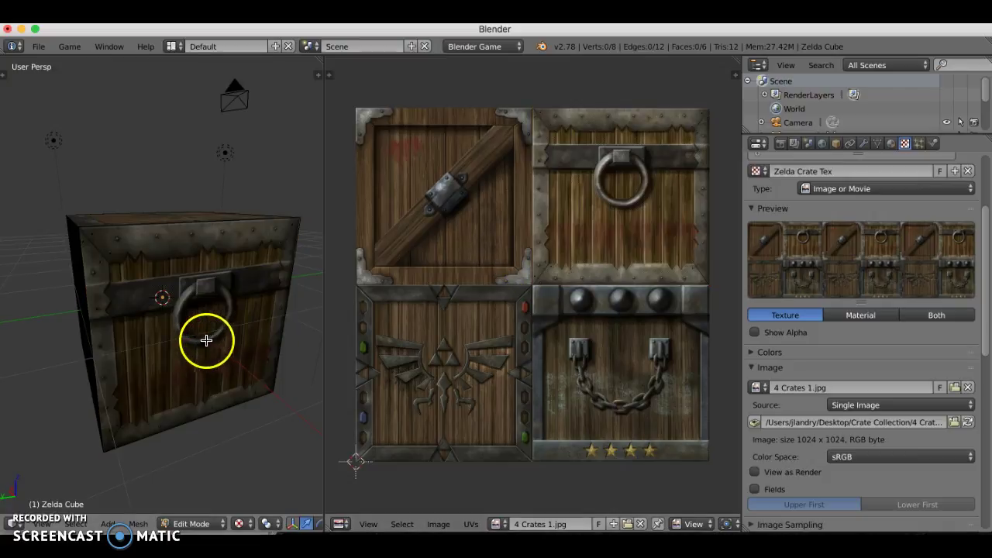
# - Select another side face still showing all four crates and scale its UVs down to about half size
pyautogui.moveTo(200, 339); pyautogui.dragTo(124, 346, button='middle')
pyautogui.rightClick(193, 327)
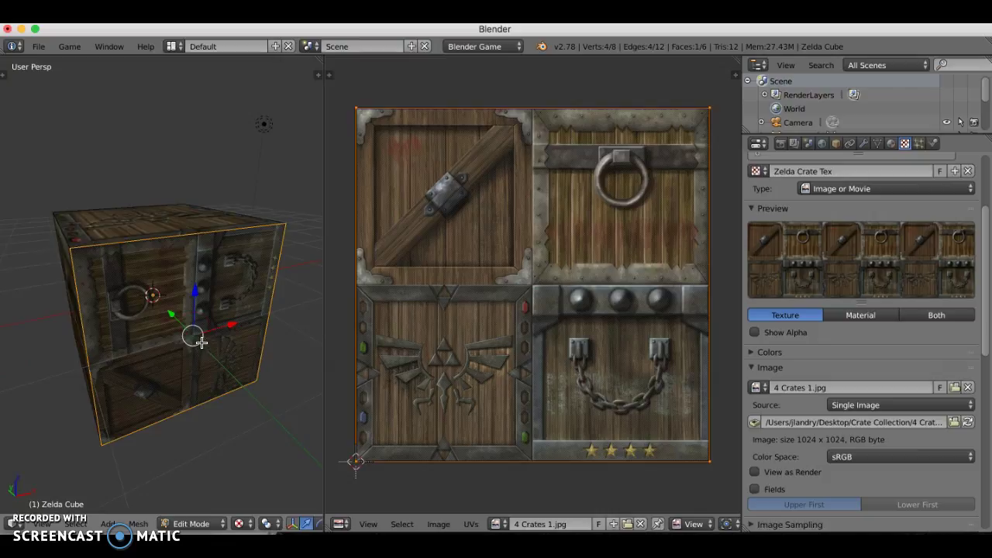
pyautogui.write('s')
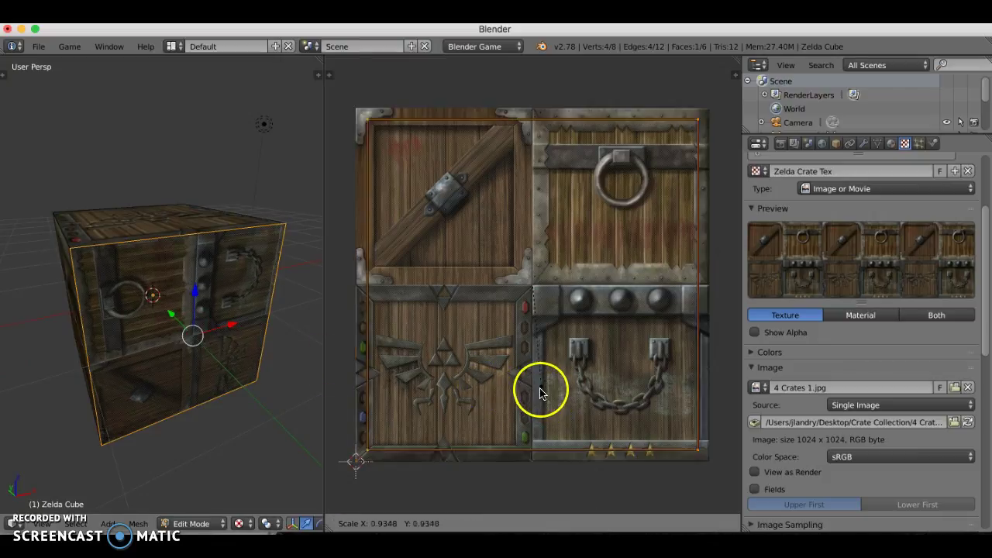
pyautogui.write('-9')
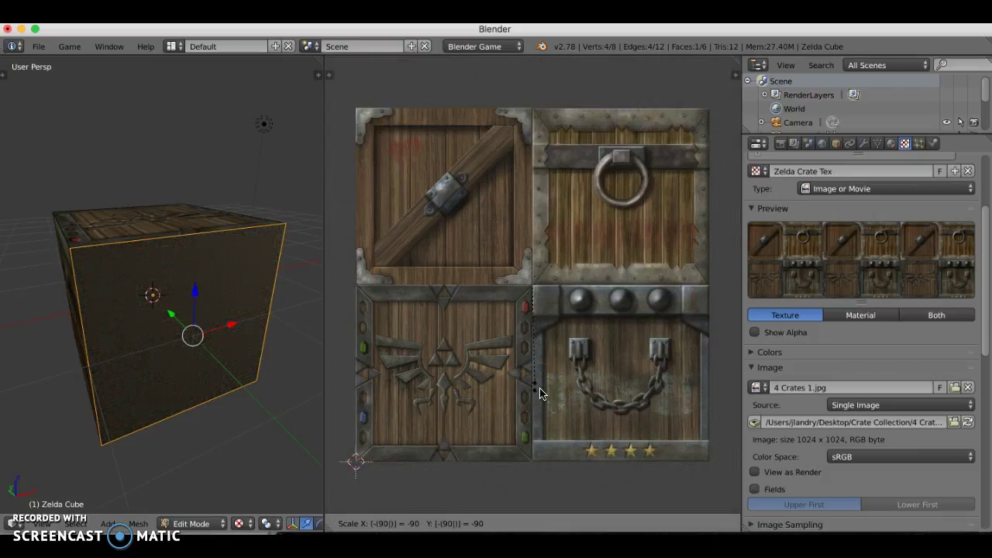
pyautogui.write('0')
pyautogui.press('Return')
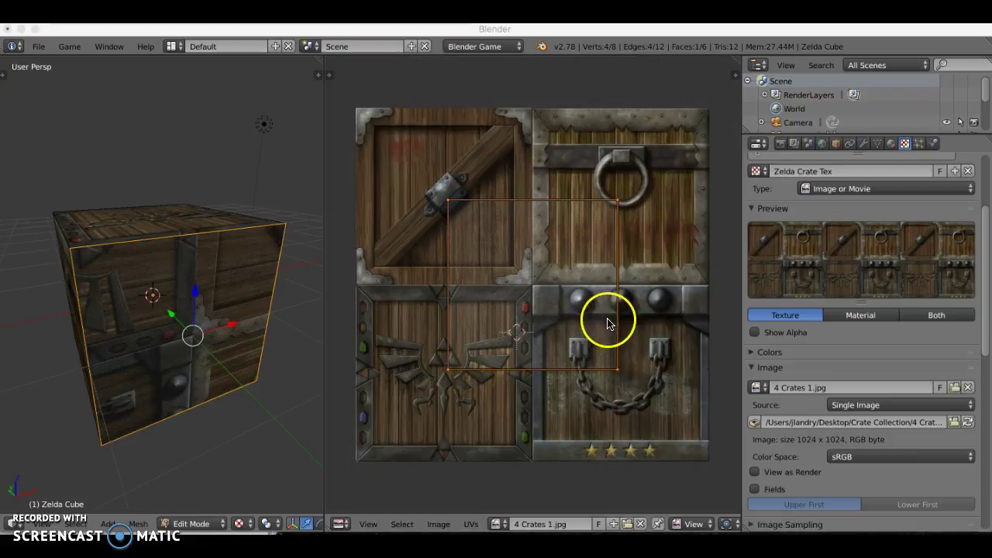
# - Move the face's UVs onto the hanging-chain crate image, scale them by about 1.02 and align them with its borders
pyautogui.click(583, 307)
pyautogui.moveTo(564, 306); pyautogui.dragTo(653, 393)
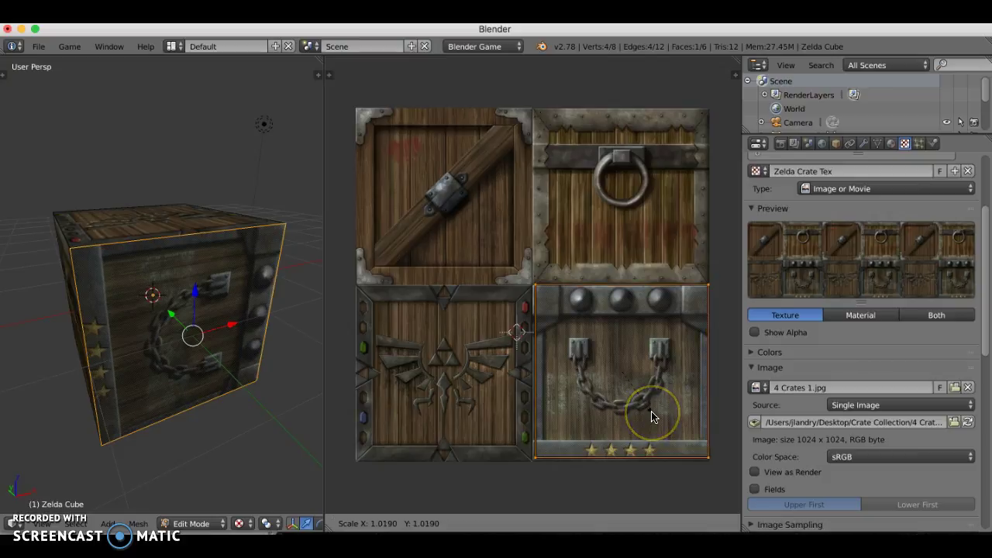
pyautogui.click(651, 416)
pyautogui.press('g')
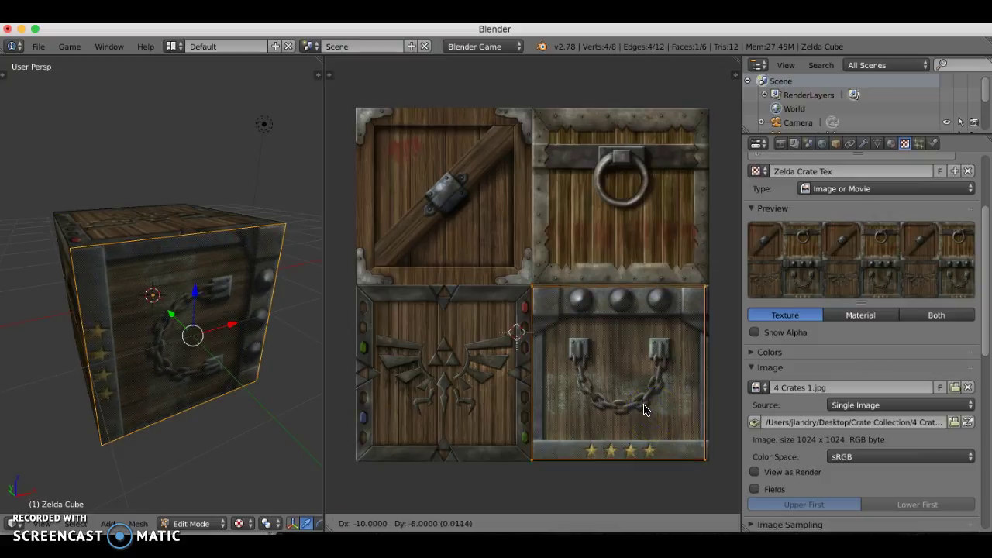
pyautogui.click(644, 405)
# - Rotate the chain face's UVs in 90° turns until its studded bar is on top and the stars are below
pyautogui.moveTo(232, 354); pyautogui.dragTo(192, 309, button='middle')
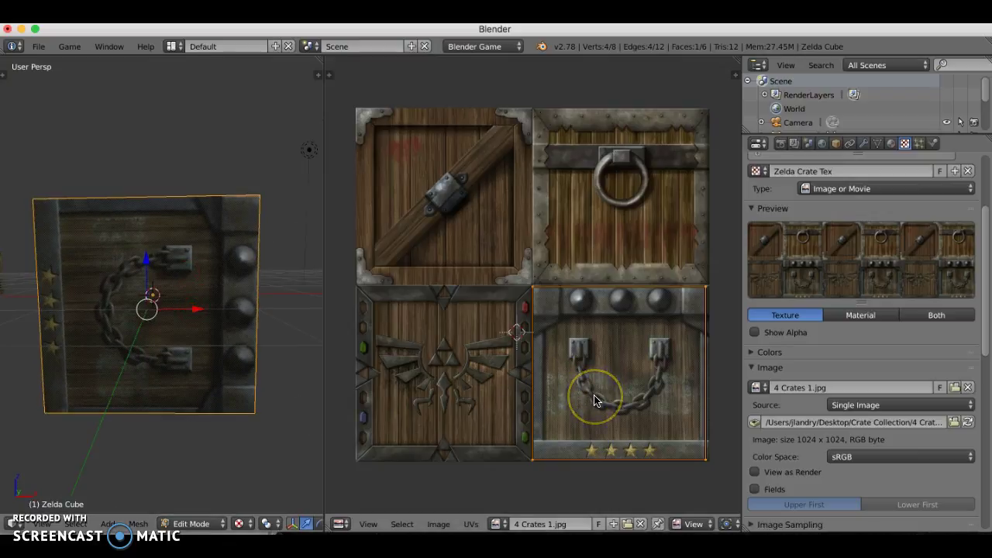
pyautogui.write('r')
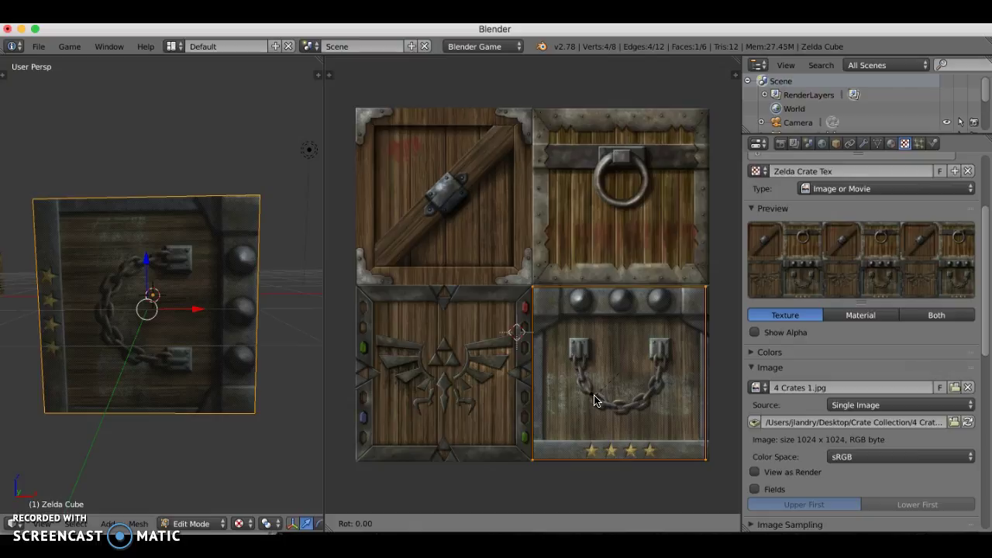
pyautogui.write('180')
pyautogui.press('Return')
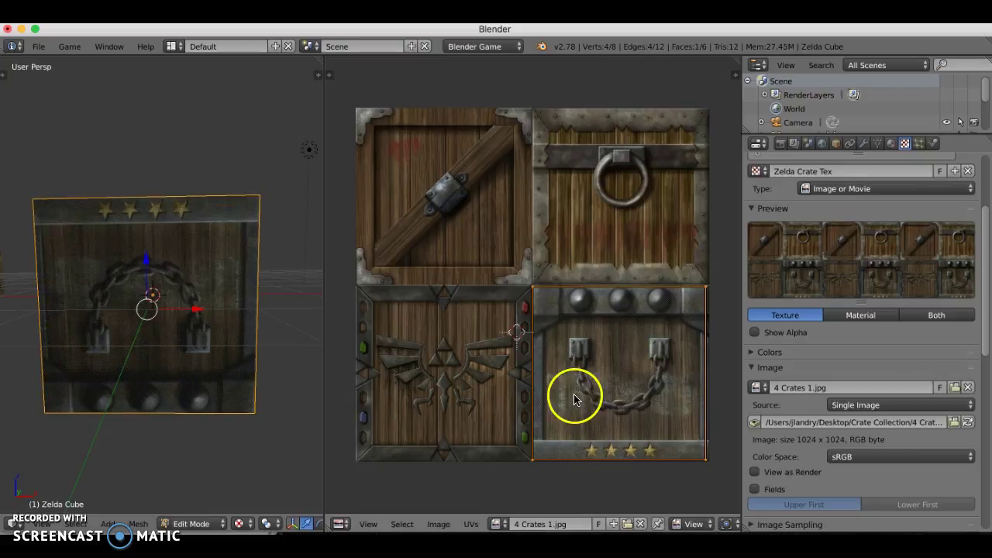
pyautogui.press('r')
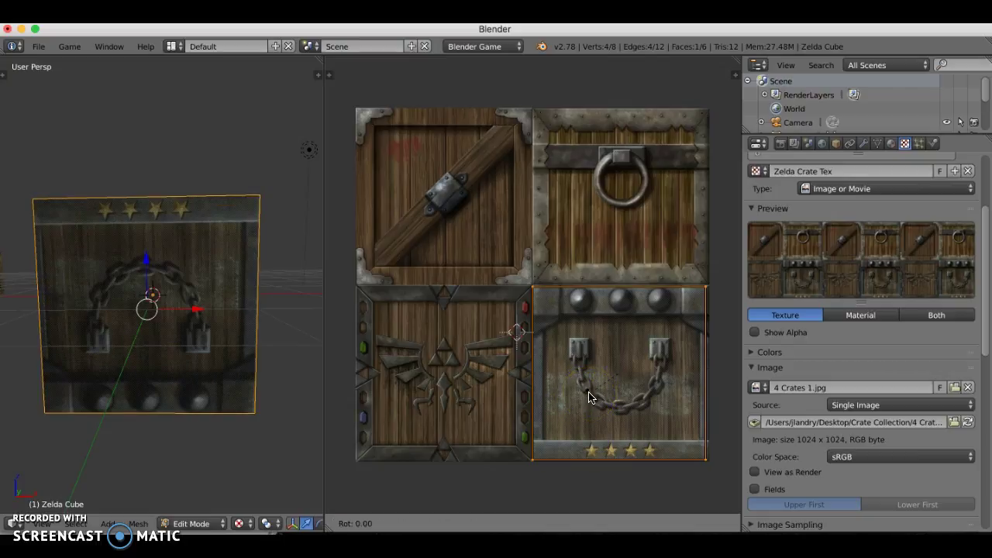
pyautogui.write('90')
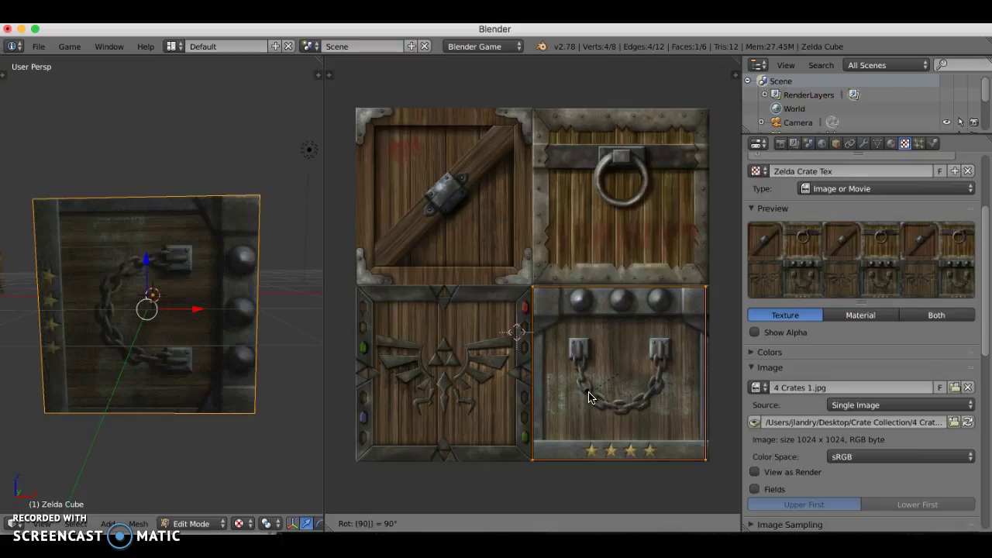
pyautogui.press('Return')
pyautogui.write('r90')
pyautogui.press('Return')
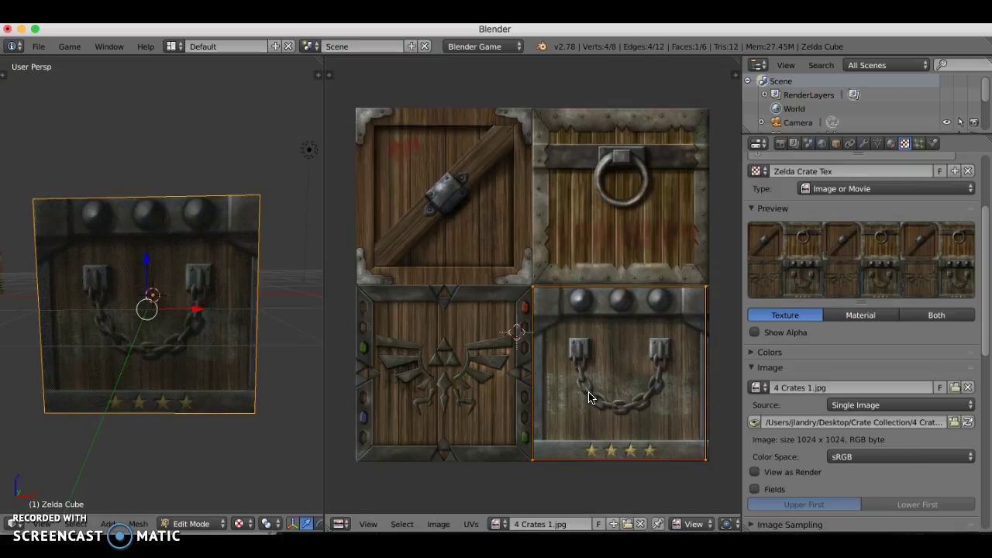
# - Deselect the chain face and select the cube's remaining unlit side face
pyautogui.click(197, 312)
pyautogui.press('a')
pyautogui.moveTo(197, 313); pyautogui.dragTo(144, 330, button='middle')
pyautogui.rightClick(144, 330)
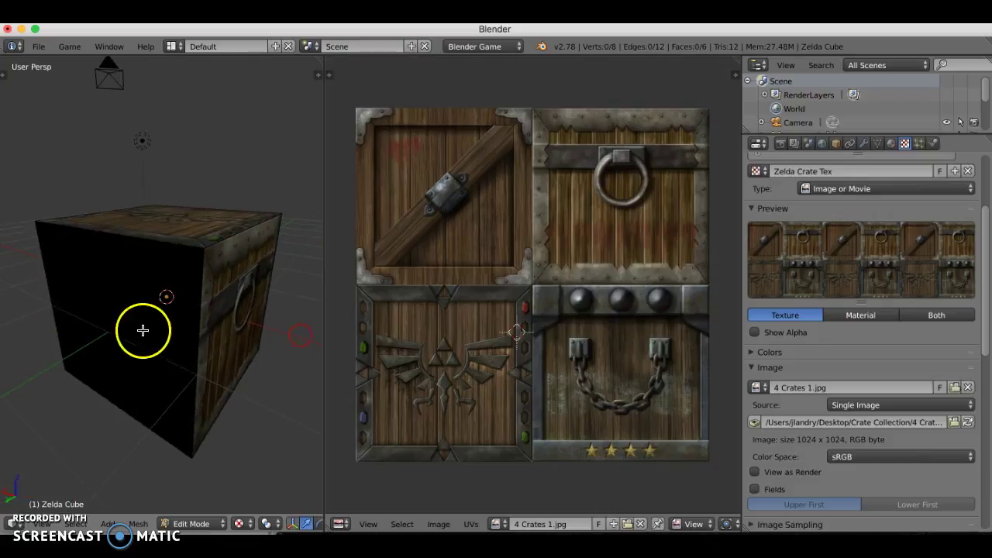
pyautogui.scroll(-2, 155, 336)
# - Return to Object Mode and move Lamp.002 along the Y axis, then position it to light the cube's dark side
pyautogui.press('Tab')
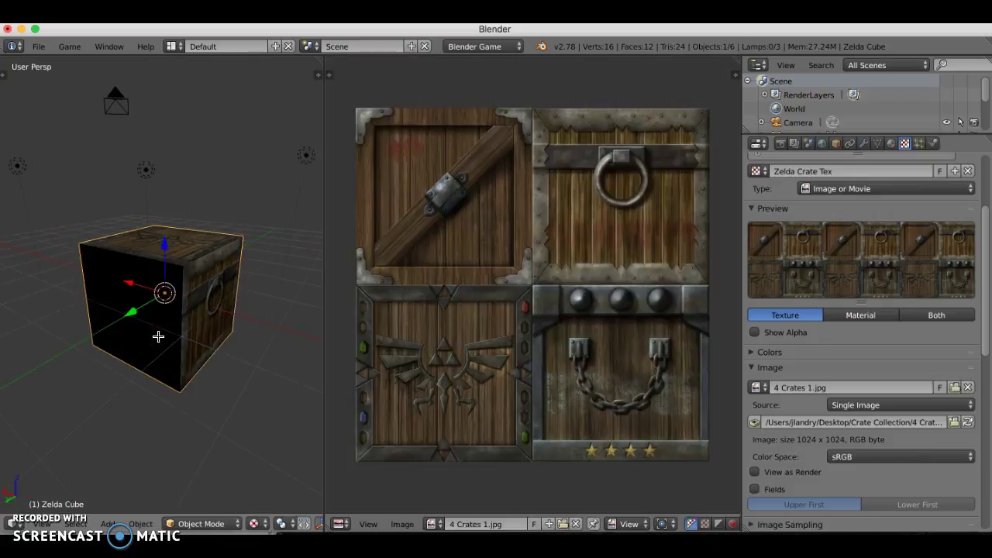
pyautogui.scroll(-3, 161, 324)
pyautogui.moveTo(162, 317); pyautogui.dragTo(156, 337, button='middle')
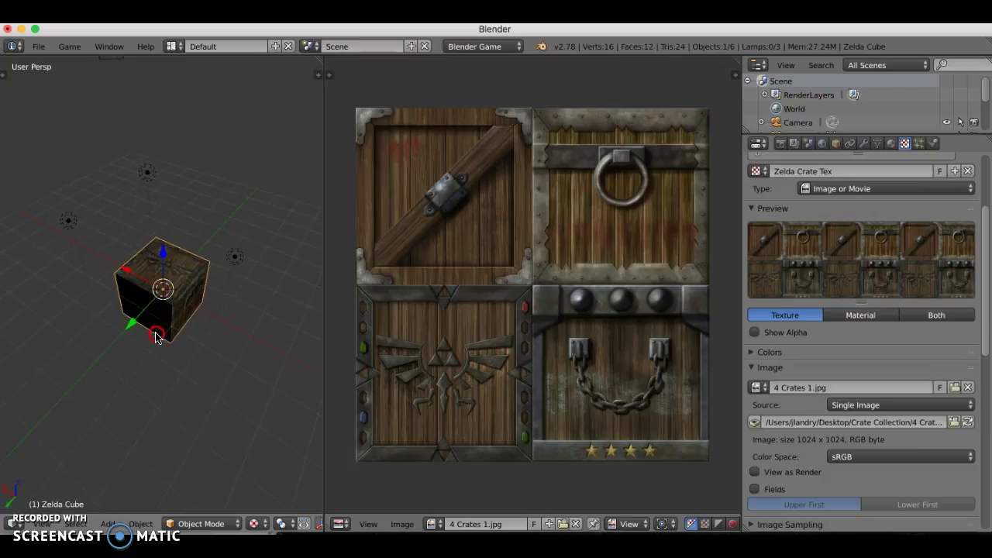
pyautogui.rightClick(231, 263)
pyautogui.press('g')
pyautogui.press('y')
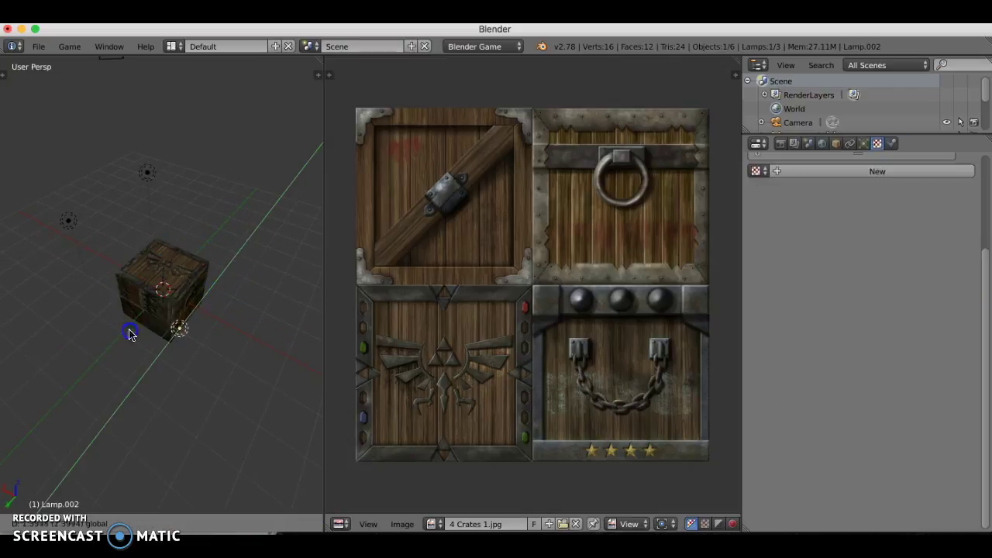
pyautogui.moveTo(103, 360); pyautogui.dragTo(96, 306)
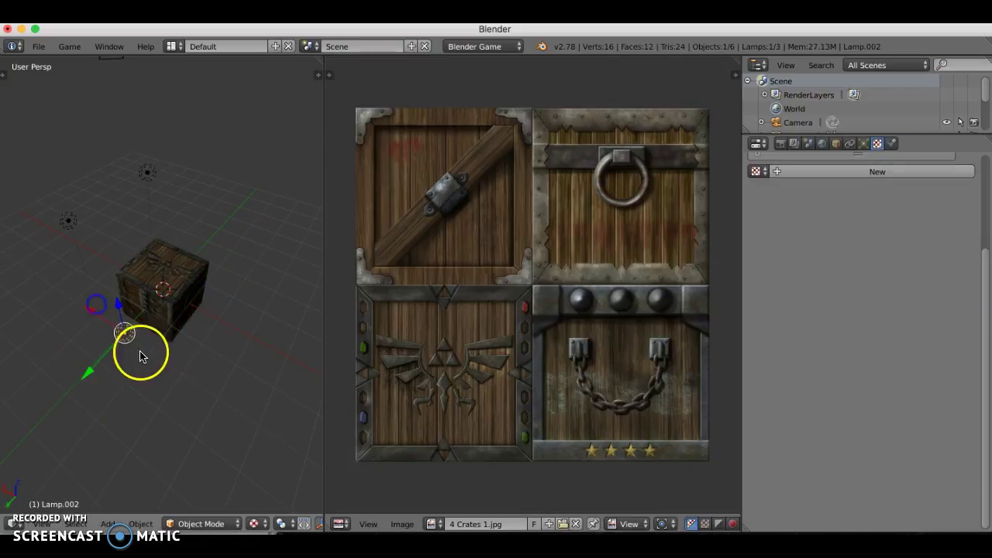
# - Return the Zelda Cube to Edit Mode and scale the selected side face's UVs by 0.5
pyautogui.scroll(1, 137, 345)
pyautogui.scroll(5, 136, 346)
pyautogui.rightClick(140, 335)
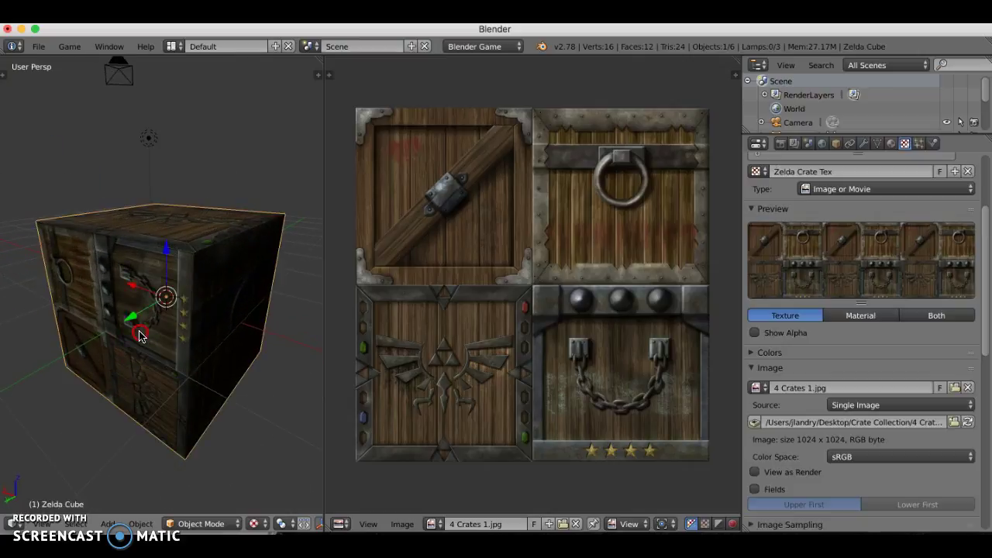
pyautogui.press('Tab')
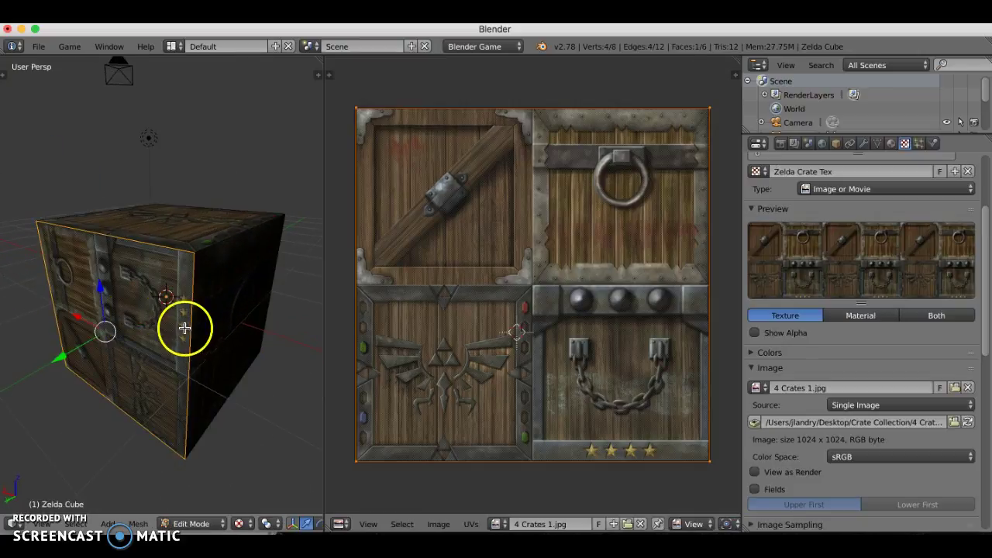
pyautogui.press('s')
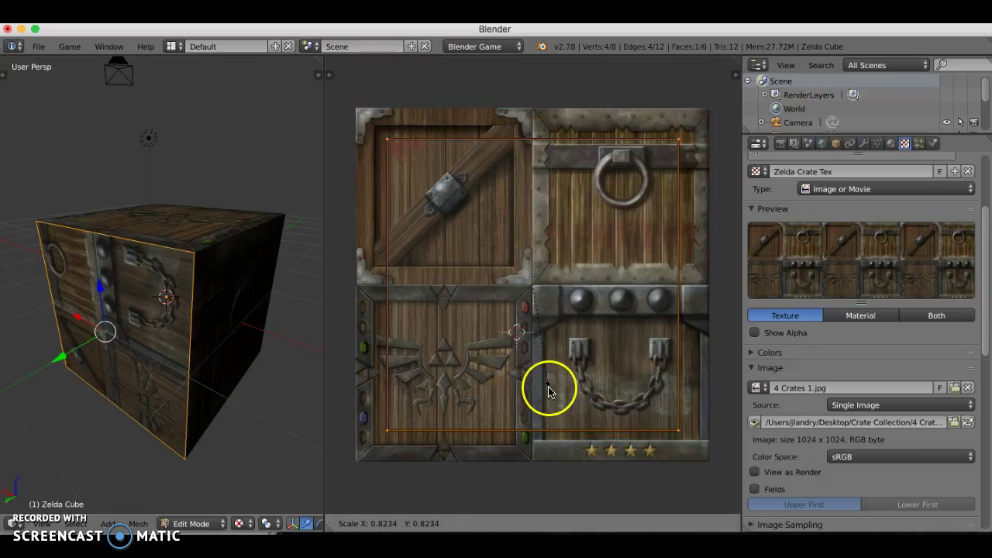
pyautogui.write('5')
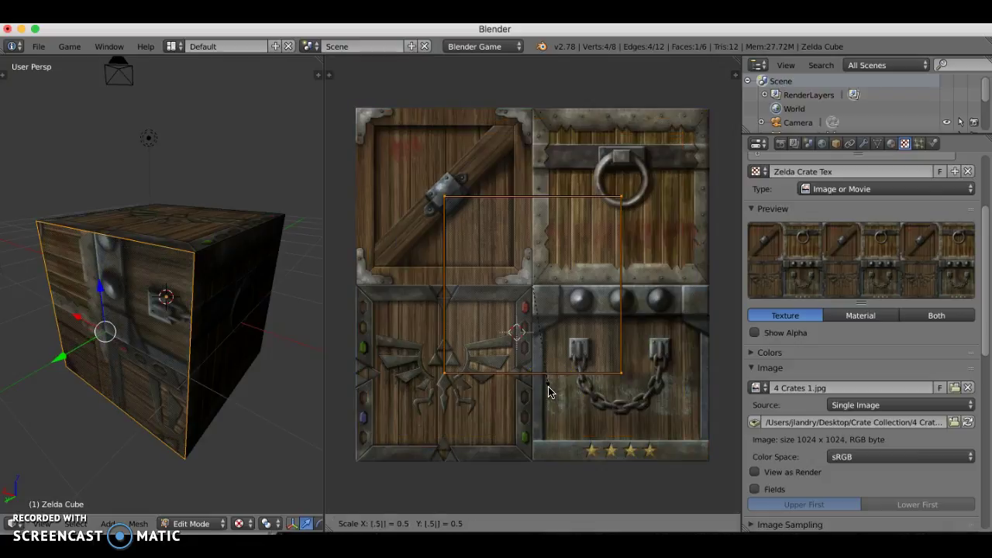
pyautogui.press('Return')
# - Move the side face's UVs onto the hanging-chain crate image and rotate them by -90°
pyautogui.press('g')
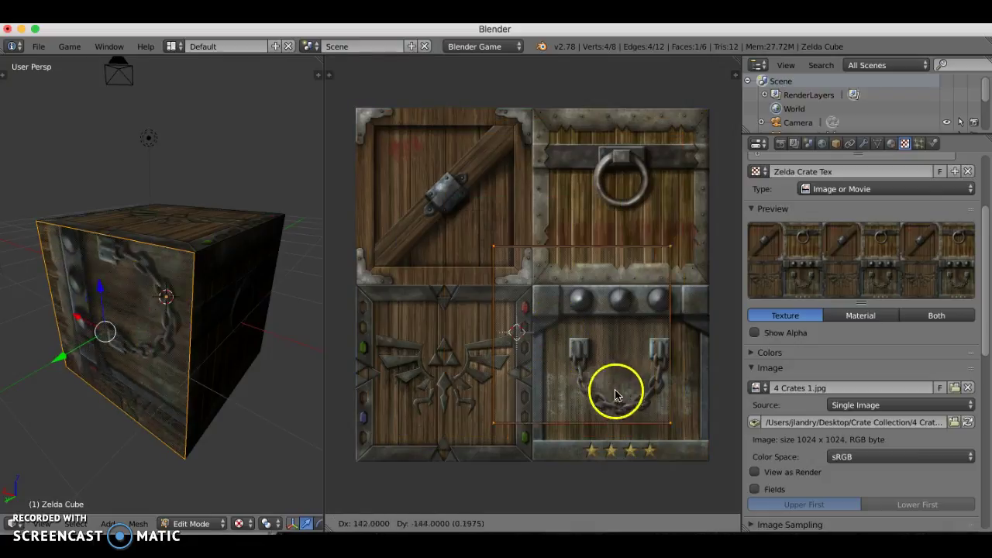
pyautogui.click(640, 418)
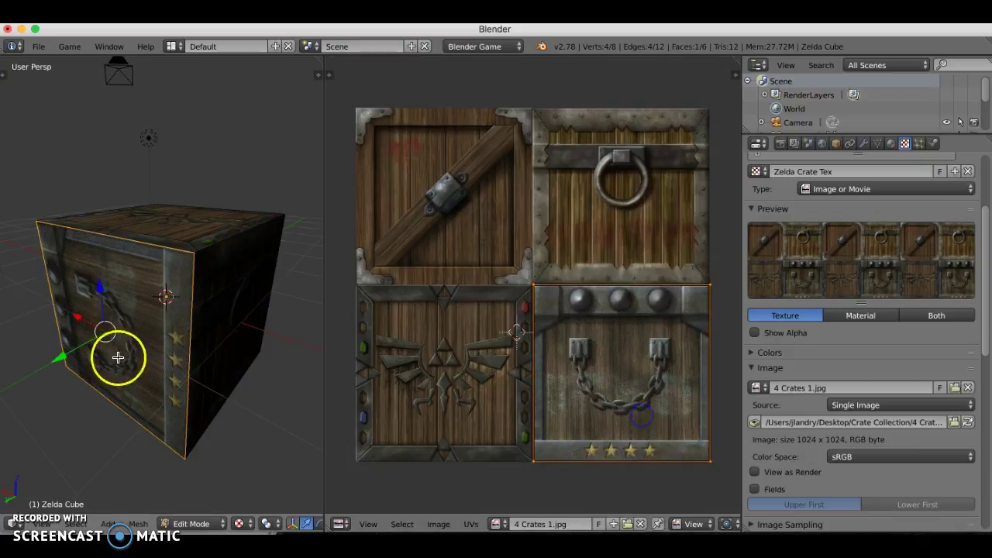
pyautogui.write('r')
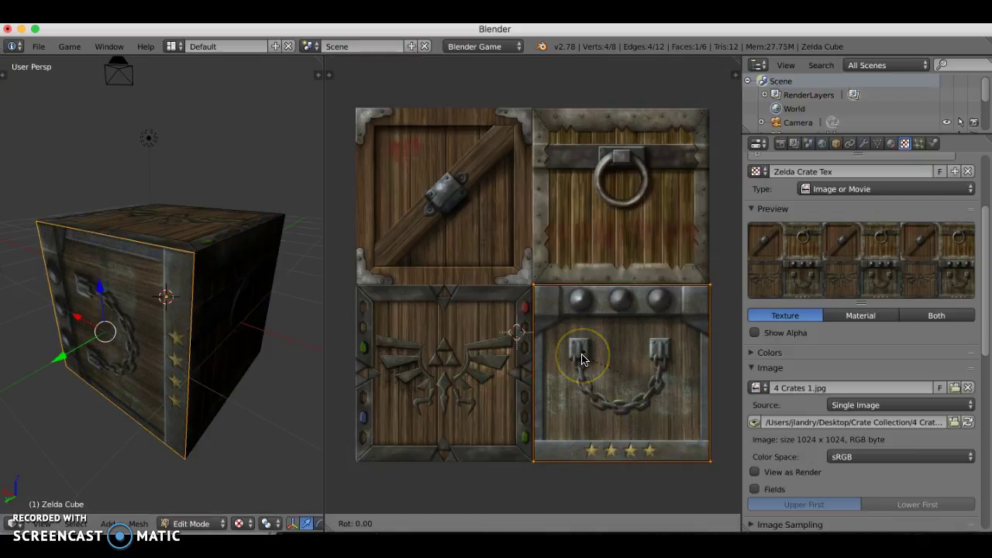
pyautogui.write('-90')
pyautogui.press('Return')
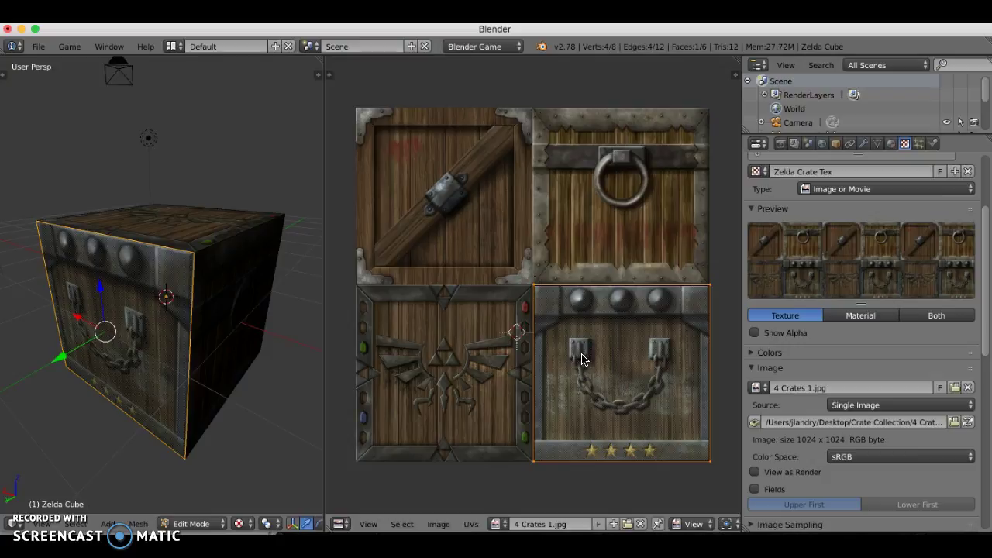
# - Select only the cube's bottom face, scale its UVs by 0.5 and move them onto the diagonal-plank crate image
pyautogui.press('a')
pyautogui.moveTo(157, 323); pyautogui.dragTo(186, 343, button='middle')
pyautogui.rightClick(186, 344)
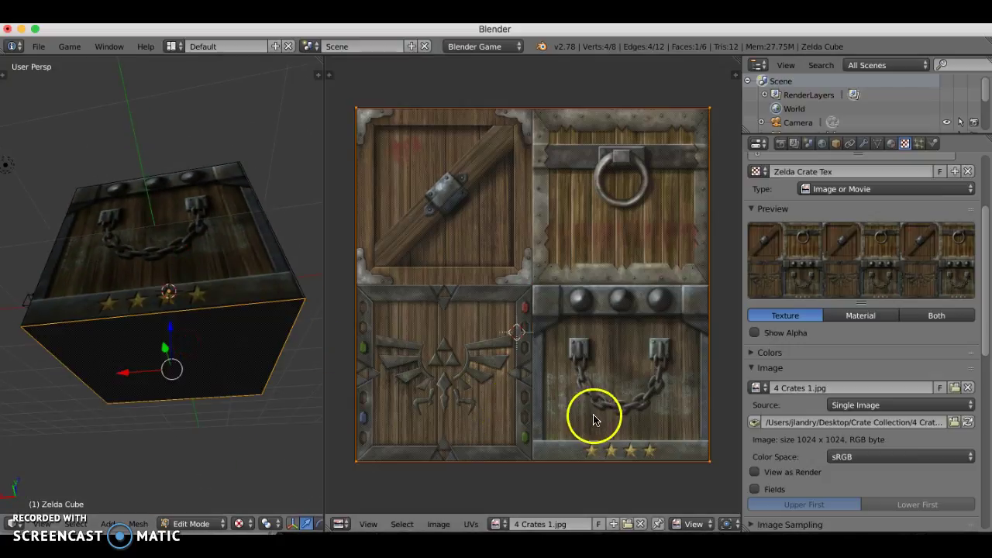
pyautogui.press('s')
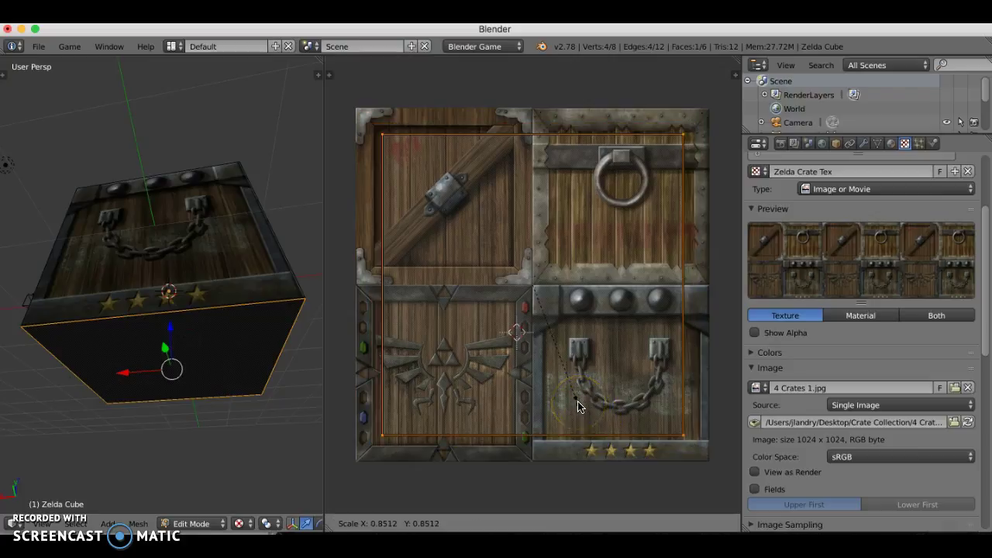
pyautogui.write('.5')
pyautogui.press('Return')
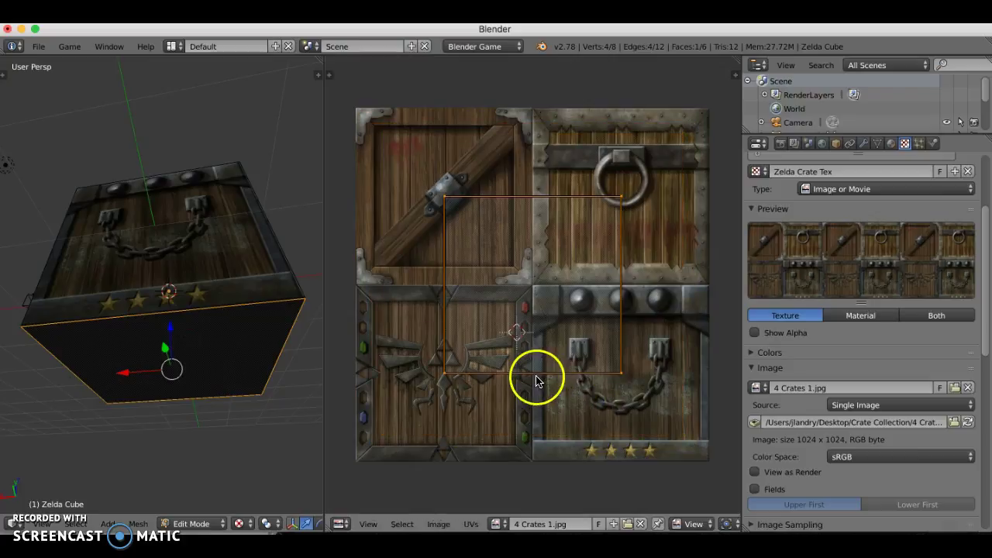
pyautogui.press('g')
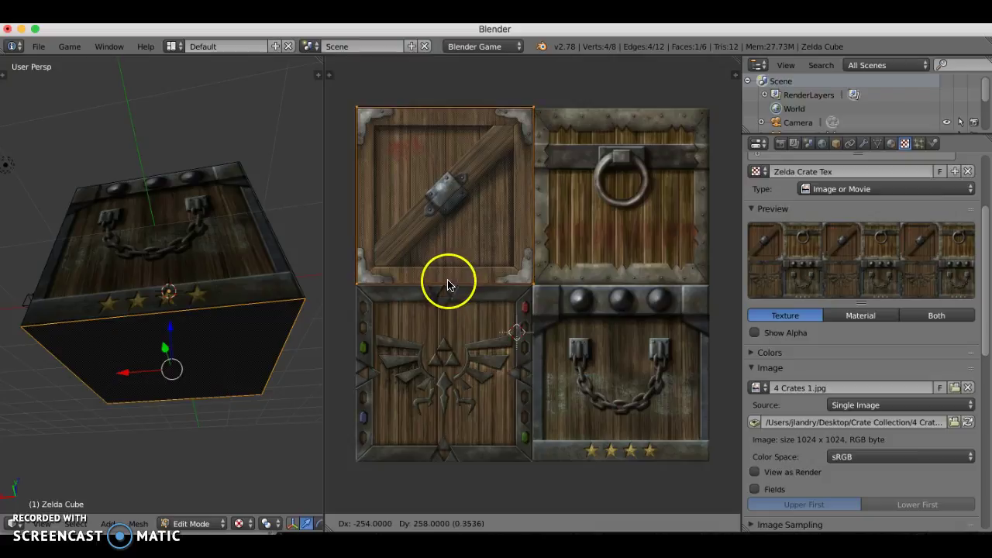
pyautogui.click(447, 285)
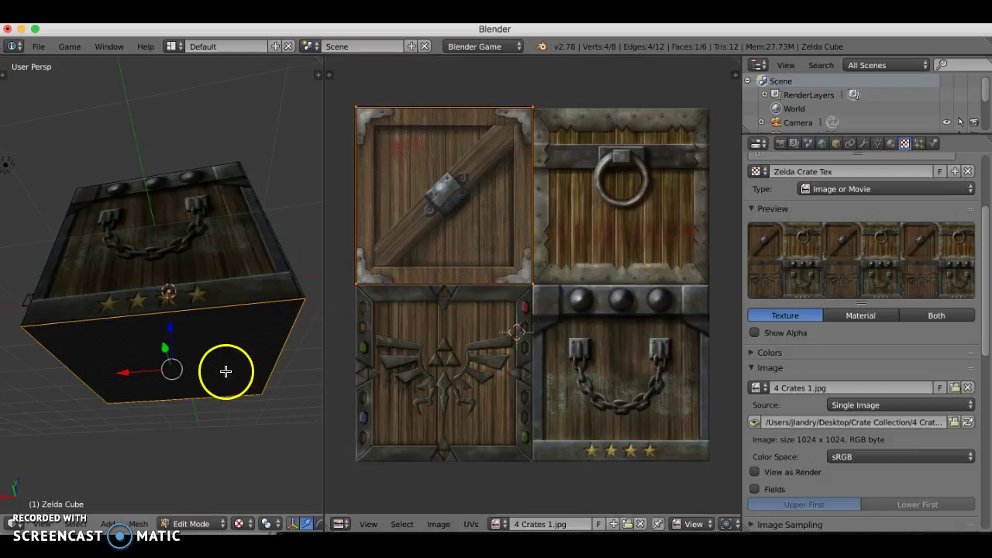
# - Deselect the bottom face, return to Object Mode and move the Zelda Cube along the X axis away from the 3D cursor
pyautogui.press('a')
pyautogui.moveTo(225, 372); pyautogui.dragTo(196, 386, button='middle')
pyautogui.press('Tab')
pyautogui.scroll(-5, 207, 385)
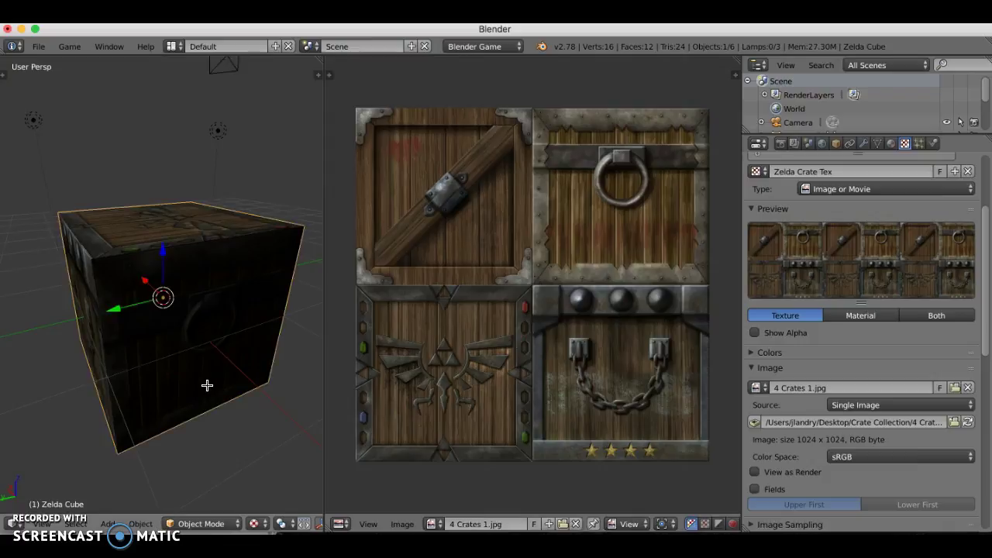
pyautogui.click(177, 325)
pyautogui.moveTo(178, 325); pyautogui.dragTo(169, 310, button='middle')
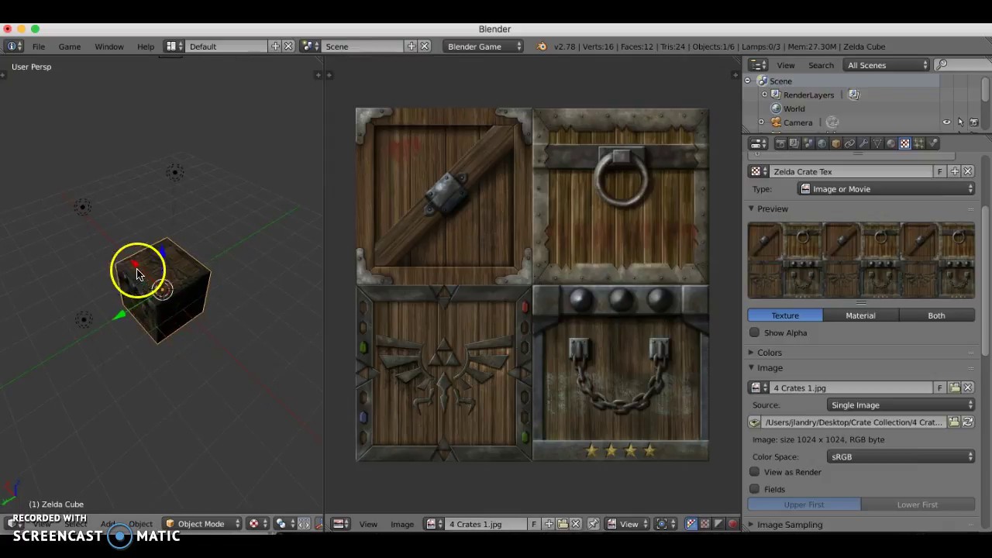
pyautogui.moveTo(136, 268); pyautogui.dragTo(98, 251)
# - Move Lamp.002 along the Y axis and then along the X axis to bring it close to the cube
pyautogui.rightClick(77, 321)
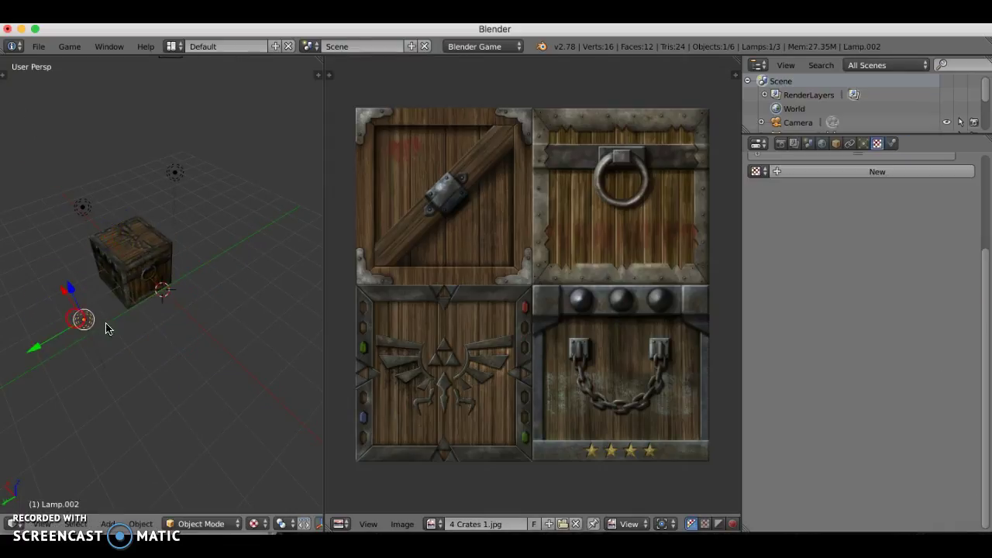
pyautogui.moveTo(48, 341); pyautogui.dragTo(112, 324)
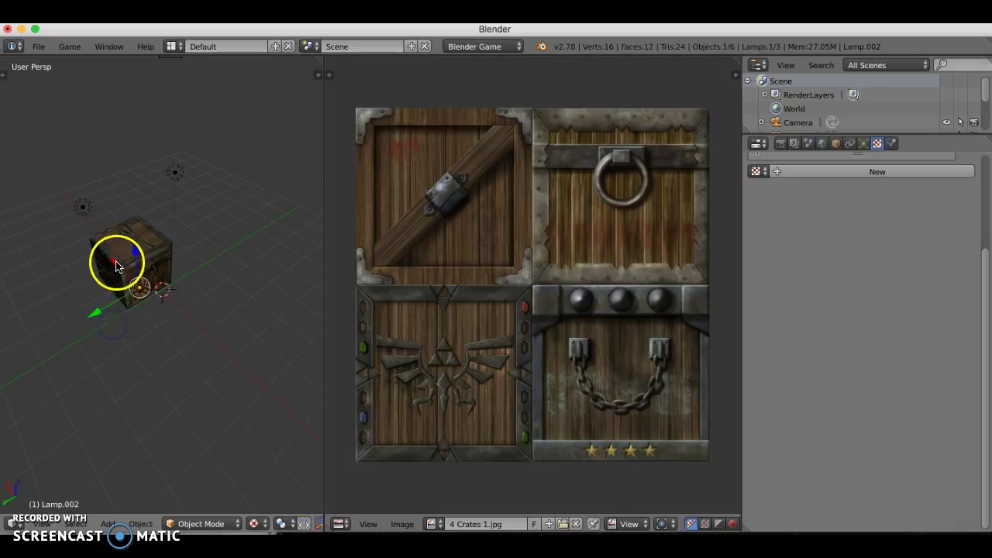
pyautogui.moveTo(117, 264); pyautogui.dragTo(136, 282)
pyautogui.click(136, 286)
# - Widen the 3D viewport over the image editor and select the Zelda Cube to inspect its textured sides
pyautogui.moveTo(324, 327); pyautogui.dragTo(603, 327)
pyautogui.rightClick(261, 277)
pyautogui.scroll(5, 267, 279)
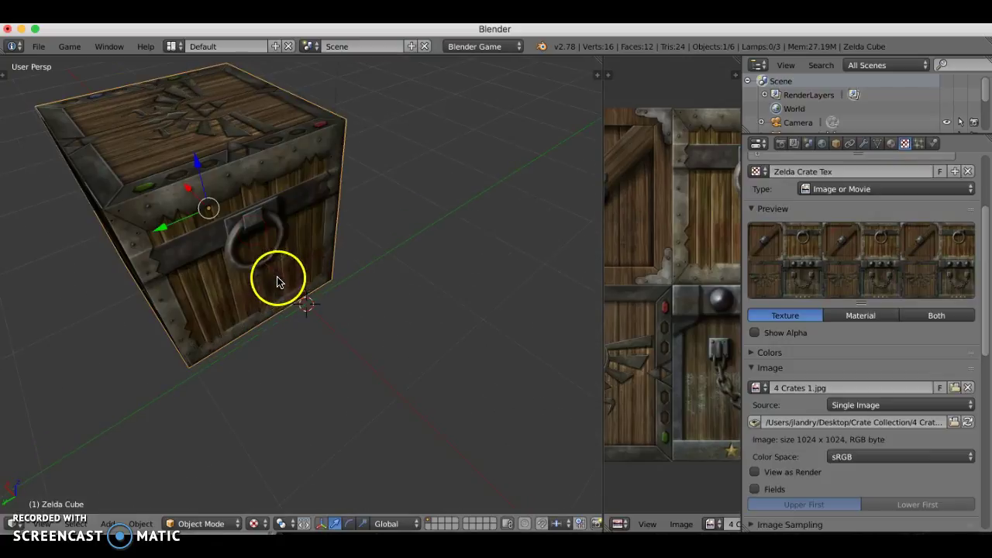
pyautogui.moveTo(251, 262); pyautogui.dragTo(332, 297, button='middle')
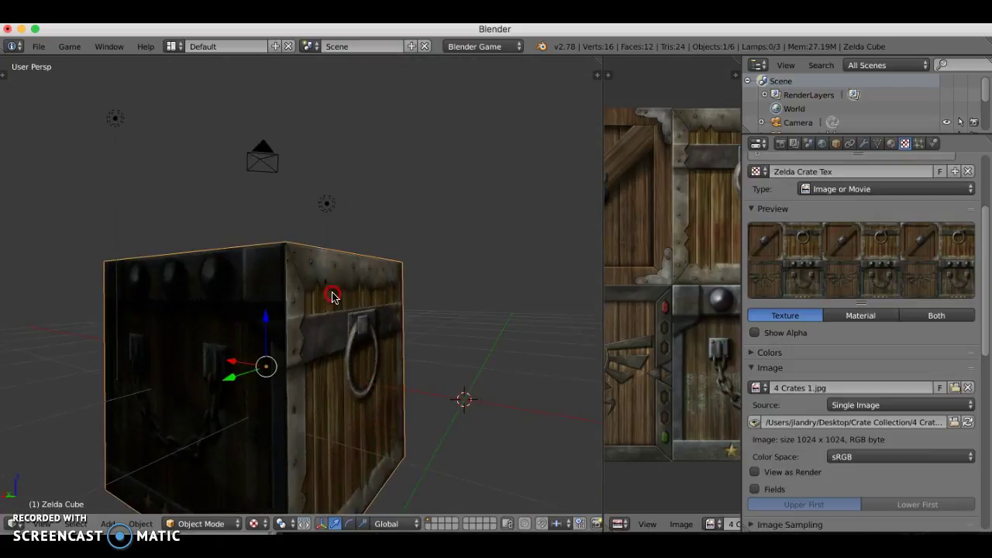
pyautogui.moveTo(325, 335); pyautogui.dragTo(236, 356, button='middle')
pyautogui.scroll(-3, 315, 367)
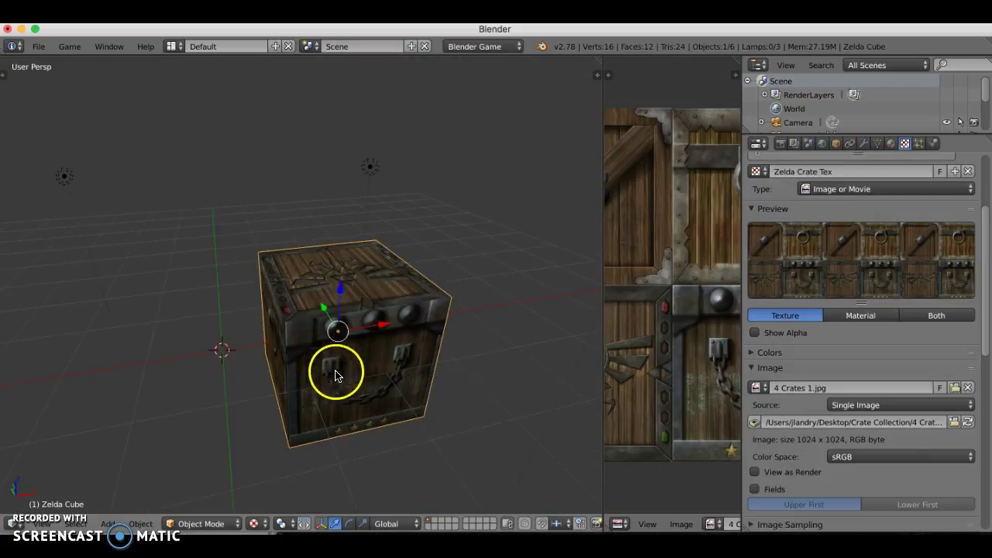
pyautogui.keyDown('shift'); pyautogui.moveTo(365, 374); pyautogui.dragTo(280, 315, button='middle'); pyautogui.keyUp('shift')
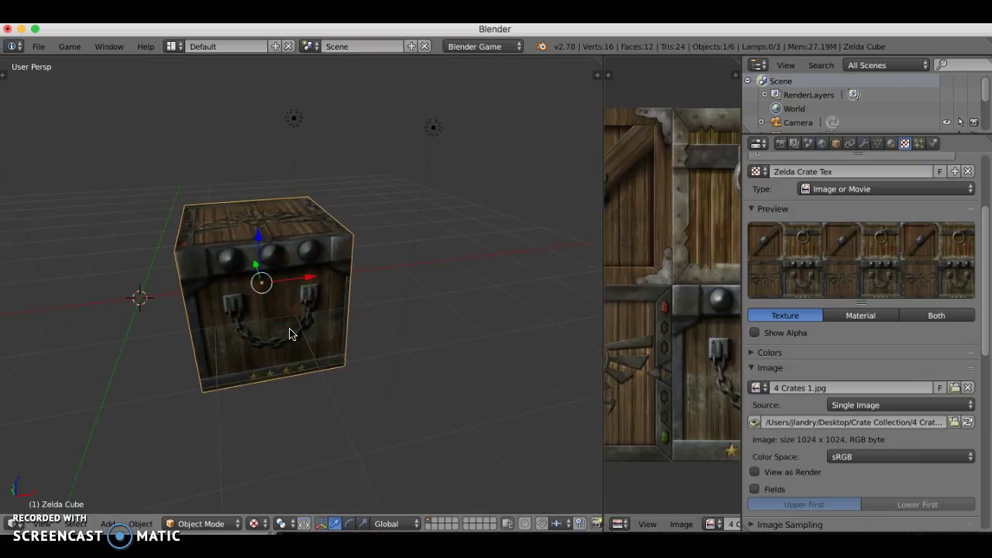
# - Duplicate the Zelda Cube beside the original and turn the copy slightly about the Z axis
pyautogui.hotkey('shift', 'd')
pyautogui.click(438, 319)
pyautogui.click(448, 360)
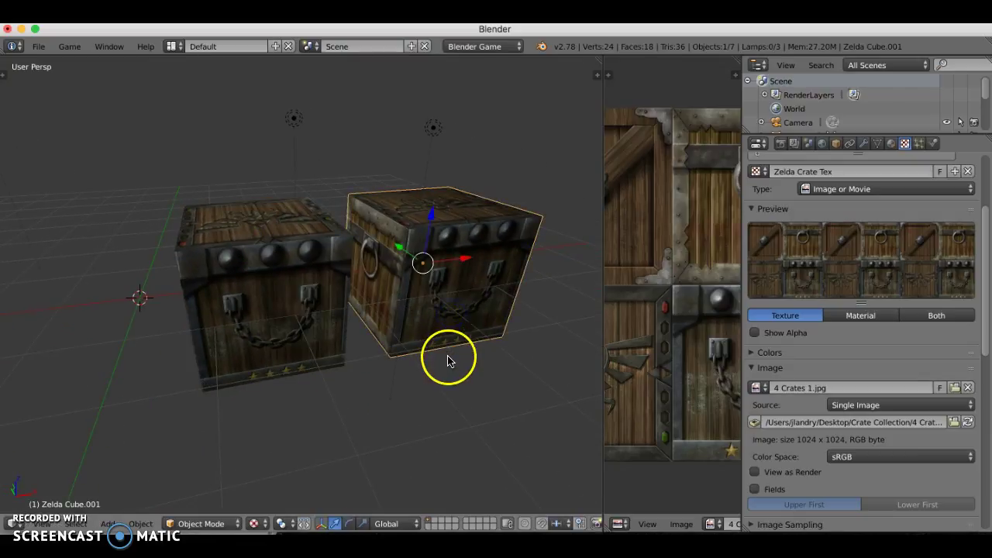
pyautogui.press('r')
pyautogui.press('z')
pyautogui.click(424, 358)
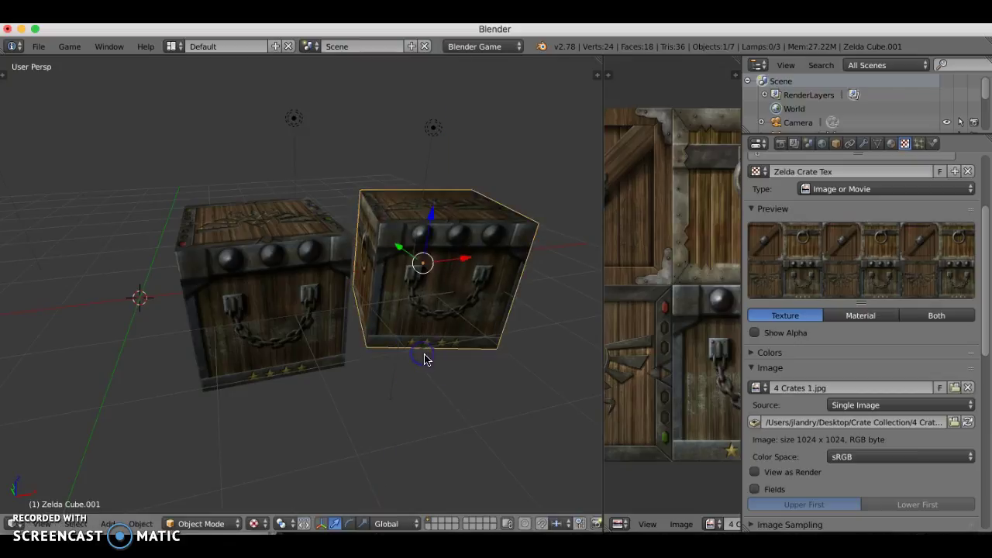
# - Duplicate the original cube upward along the Z axis and shift the copy along X above the gap between the two crates
pyautogui.moveTo(424, 359); pyautogui.dragTo(315, 359, button='middle')
pyautogui.rightClick(258, 334)
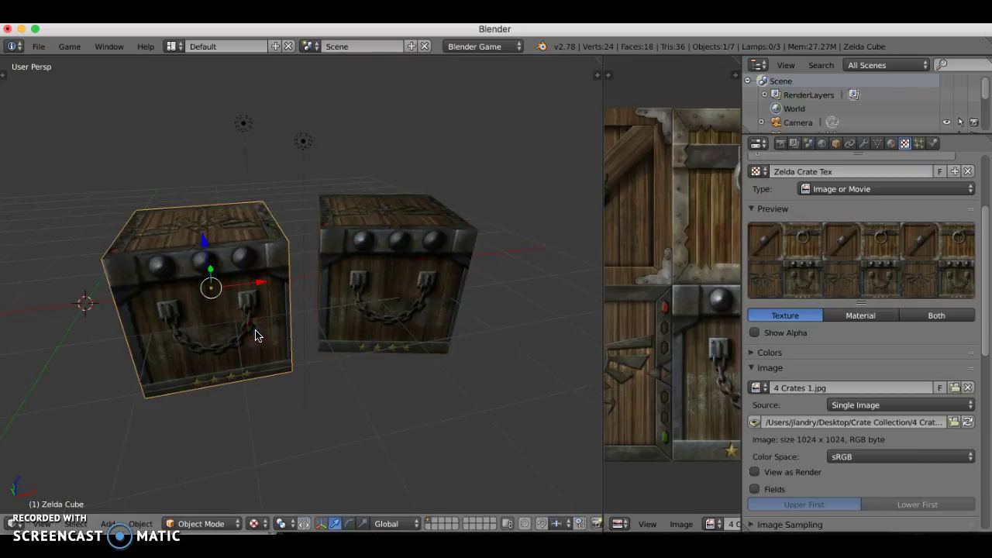
pyautogui.hotkey('shift', 'd')
pyautogui.press('z')
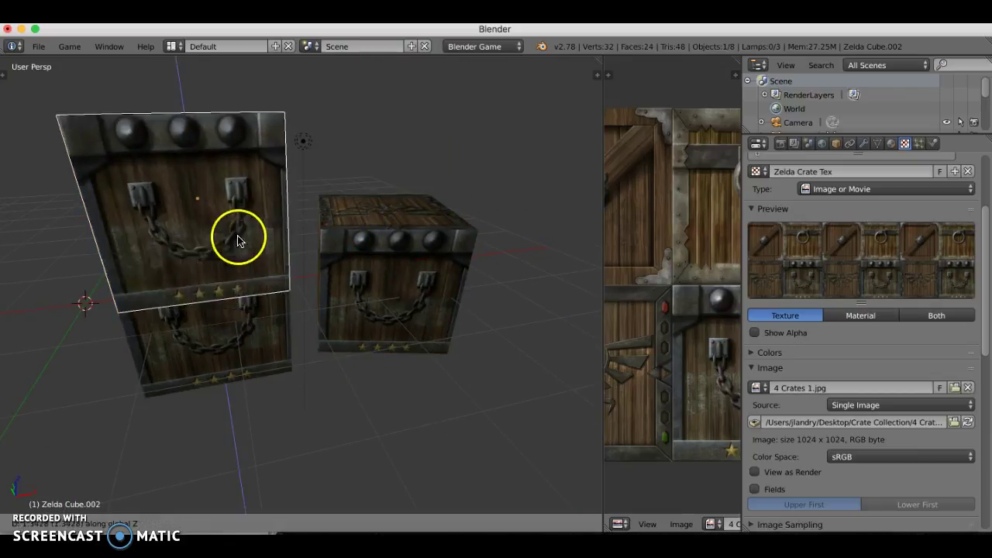
pyautogui.click(224, 189)
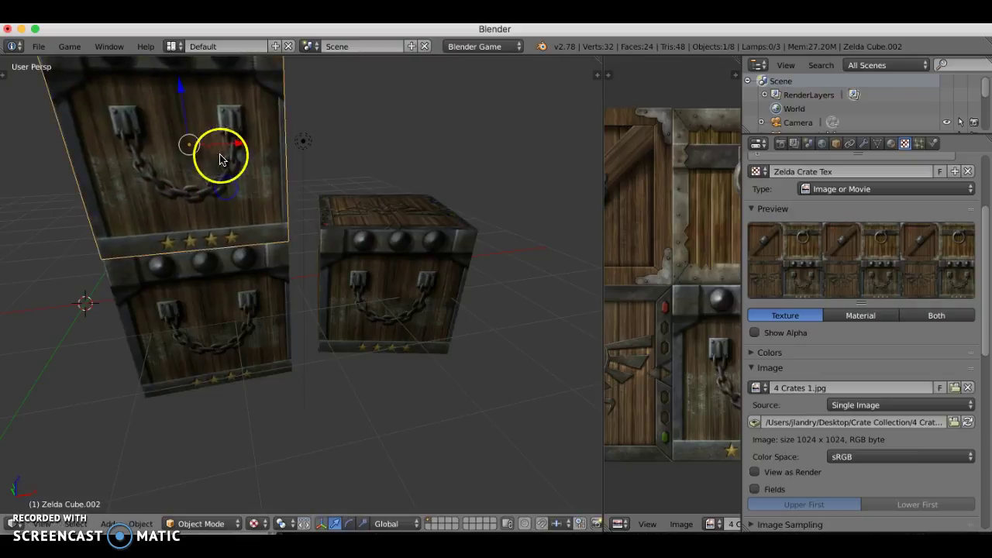
pyautogui.moveTo(233, 144); pyautogui.dragTo(340, 140)
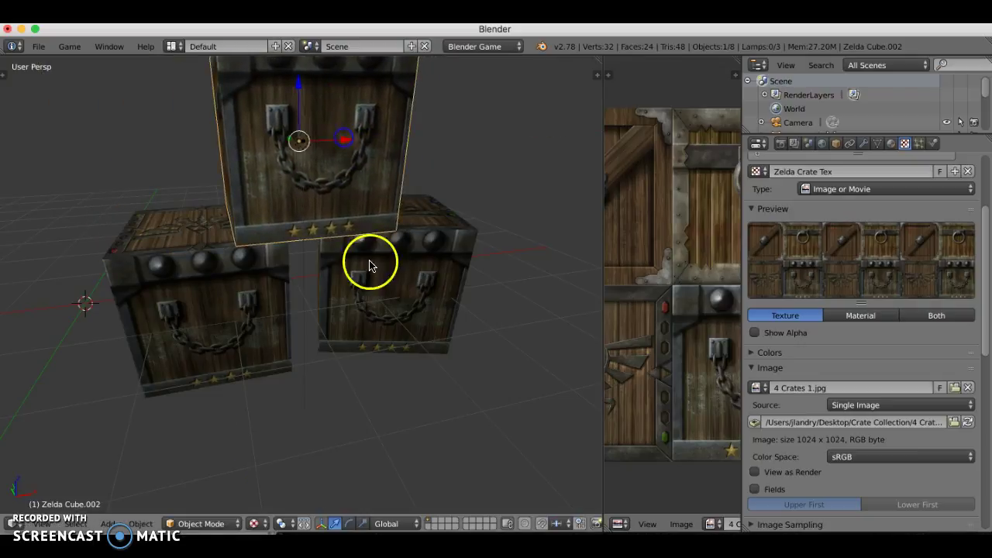
# - Rotate the upper crate about the Z axis until its ring-handle side faces forward, and inspect the finished stack
pyautogui.scroll(-3, 368, 265)
pyautogui.keyDown('shift'); pyautogui.moveTo(324, 293); pyautogui.dragTo(321, 323, button='middle'); pyautogui.keyUp('shift')
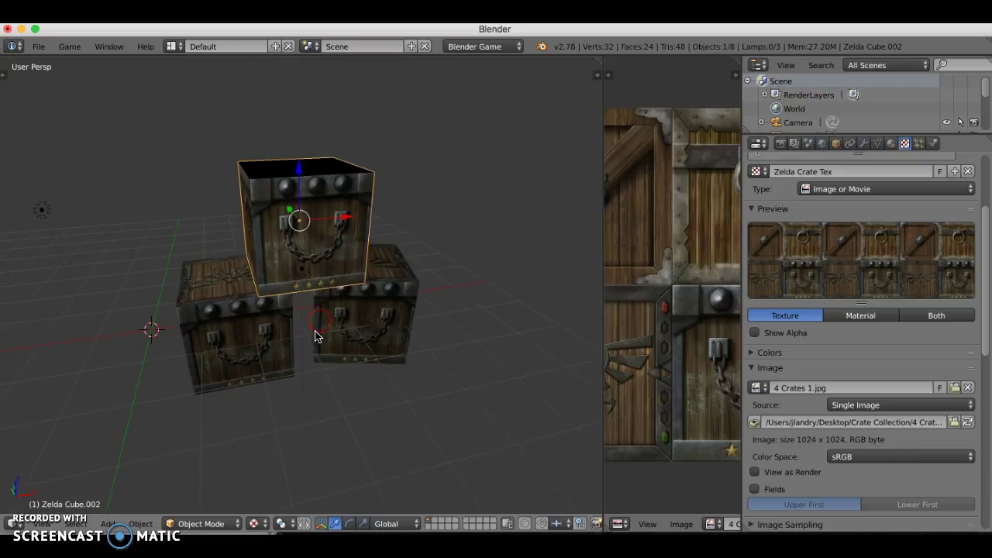
pyautogui.press('r')
pyautogui.press('z')
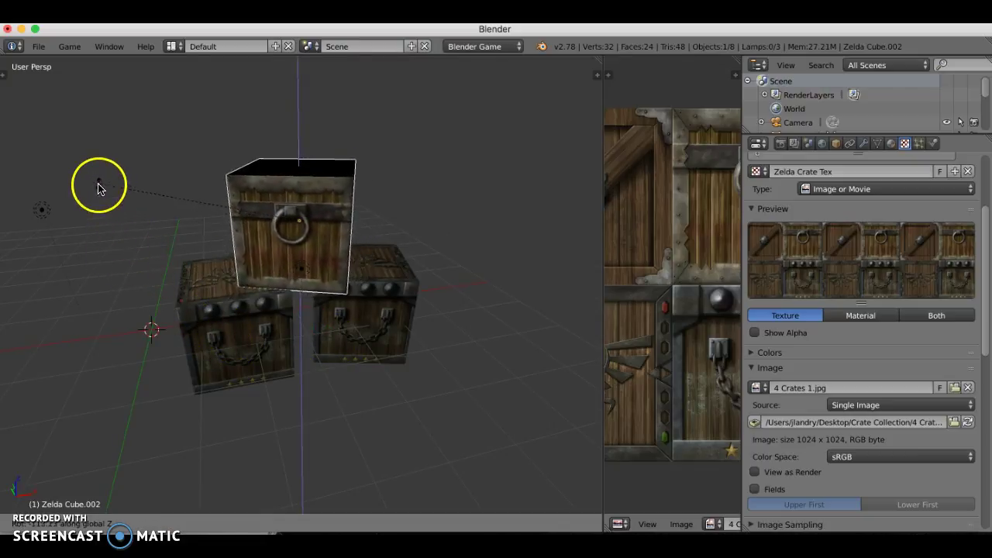
pyautogui.click(156, 205)
pyautogui.moveTo(334, 359); pyautogui.dragTo(372, 363, button='middle')
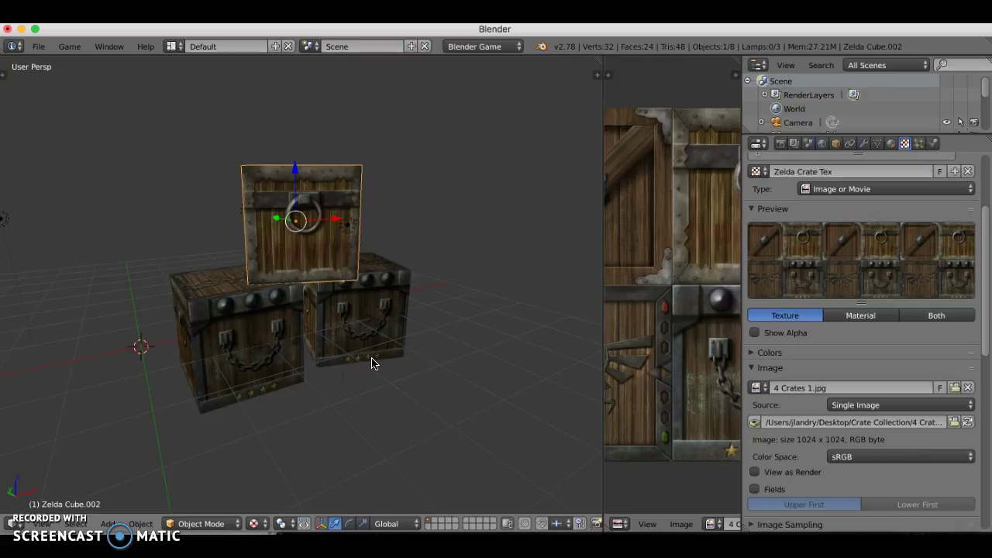
pyautogui.moveTo(315, 323); pyautogui.dragTo(341, 335, button='middle')
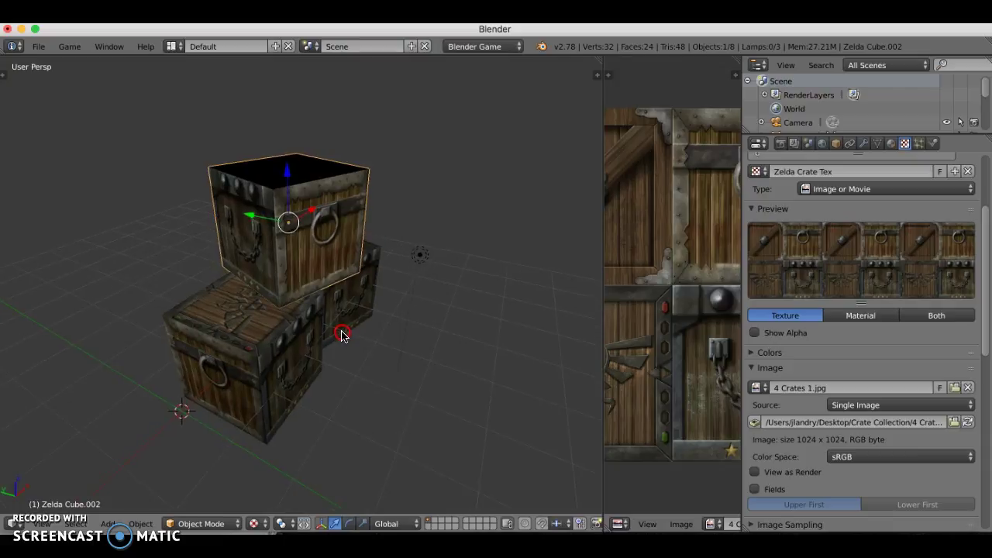